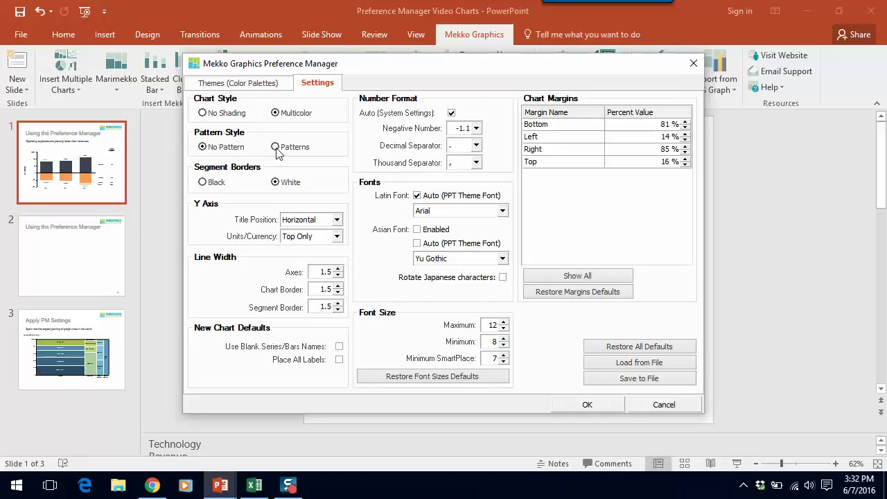
Keep the No Pattern style, and set the Y axis title position to Vertical and its units/currency to All
{"action": "left_click", "coordinate": [276, 148]}
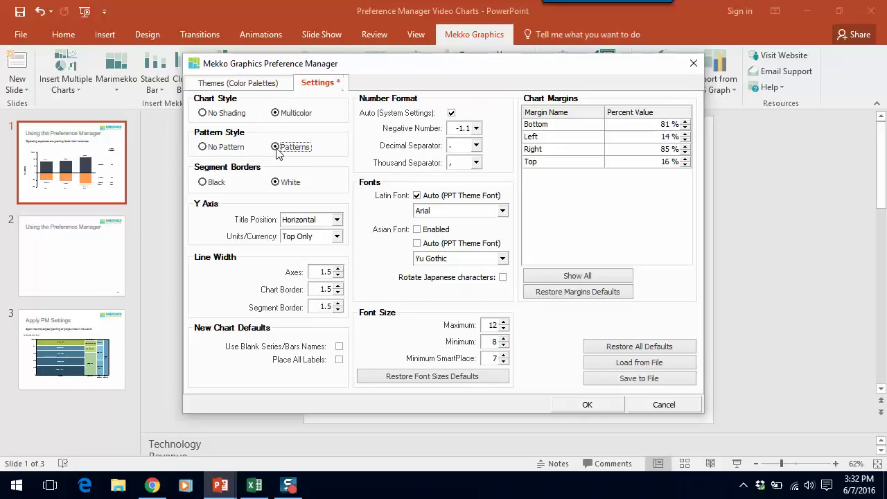
{"action": "left_click", "coordinate": [202, 149]}
{"action": "left_click", "coordinate": [337, 219]}
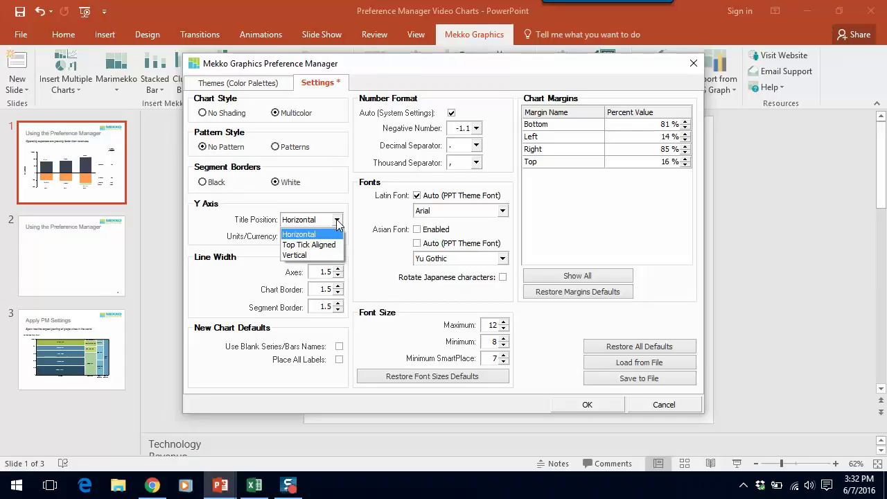
{"action": "left_click", "coordinate": [323, 255]}
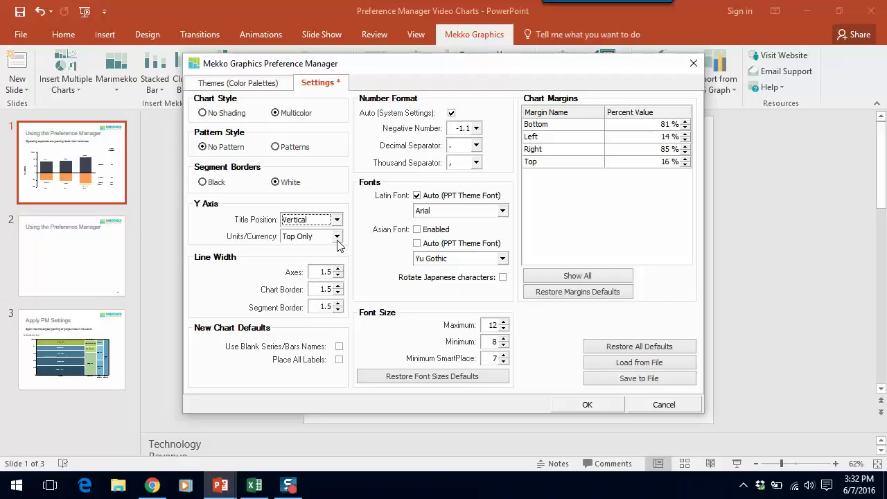
{"action": "left_click", "coordinate": [337, 237]}
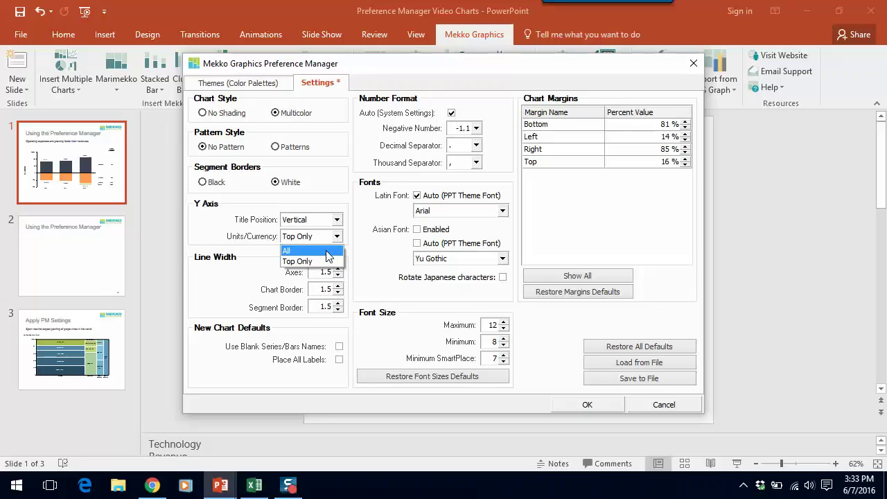
{"action": "left_click", "coordinate": [326, 251]}
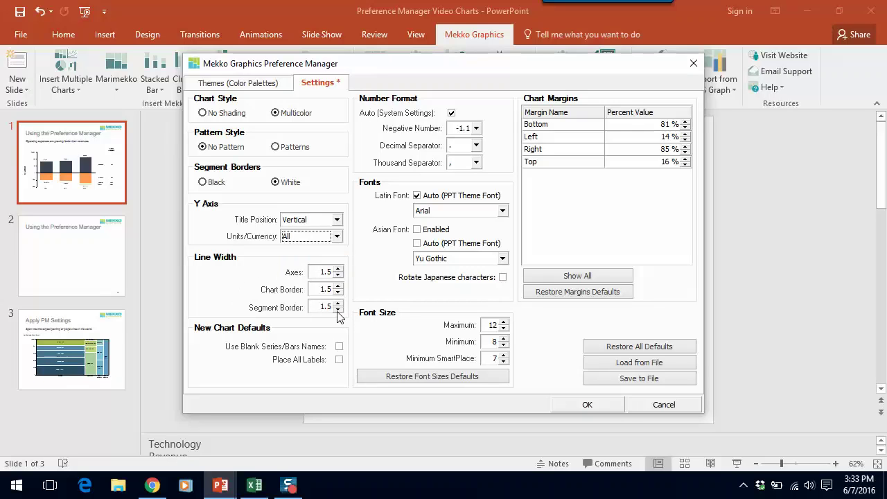
Enable blank series/bars names and placing all labels for new charts, and set the negative number format to (1.1) instead of automatic
{"action": "left_click", "coordinate": [322, 346]}
{"action": "left_click", "coordinate": [477, 128]}
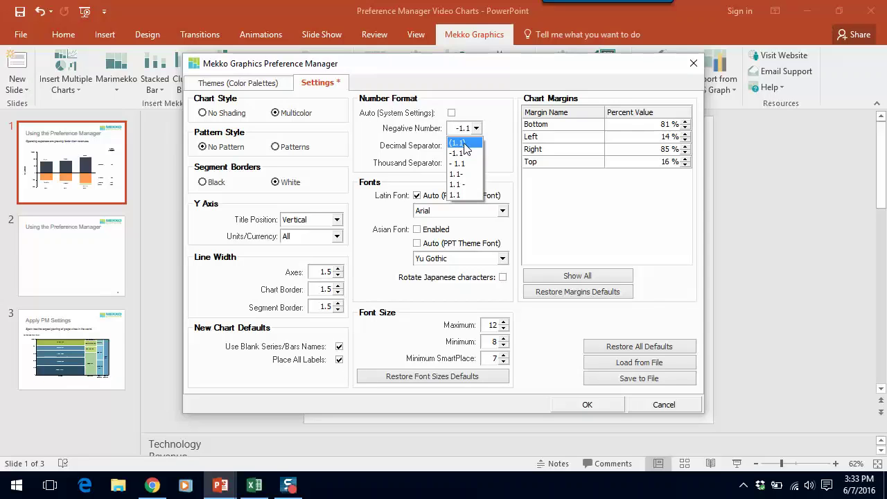
{"action": "left_click", "coordinate": [465, 143]}
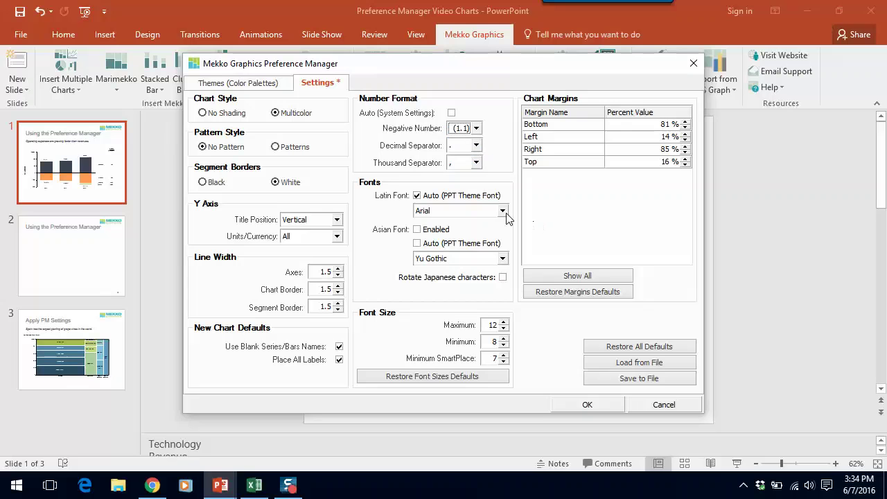
Set the Latin font for charts to Century Gothic
{"action": "left_click", "coordinate": [506, 215]}
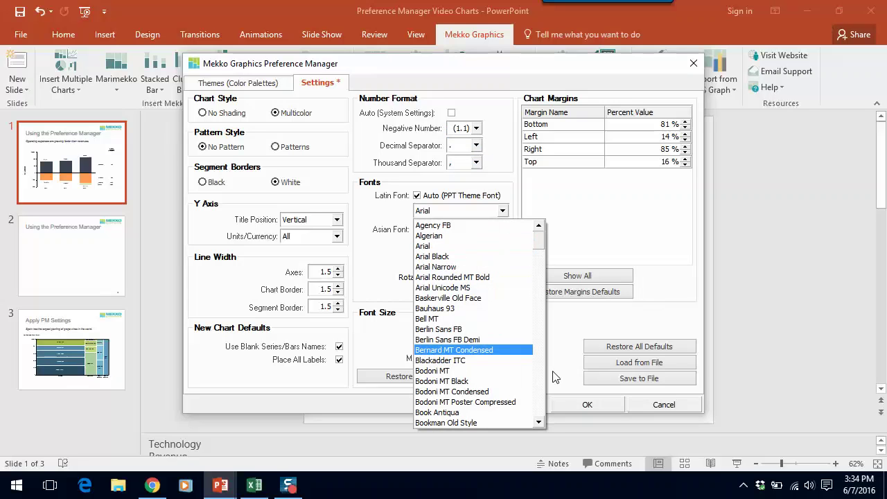
{"action": "type", "text": "Calibri"}
{"action": "scroll", "coordinate": [540, 424], "scroll_direction": "down", "scroll_amount": 4}
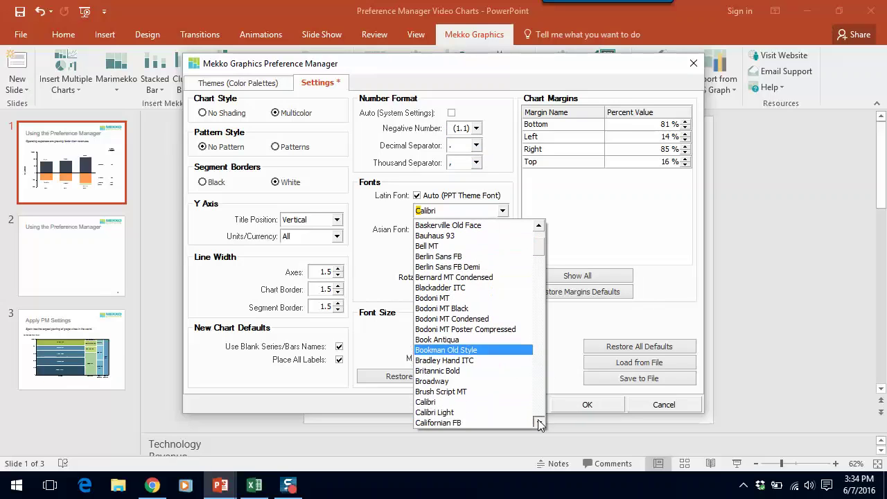
{"action": "scroll", "coordinate": [539, 425], "scroll_direction": "down", "scroll_amount": 1}
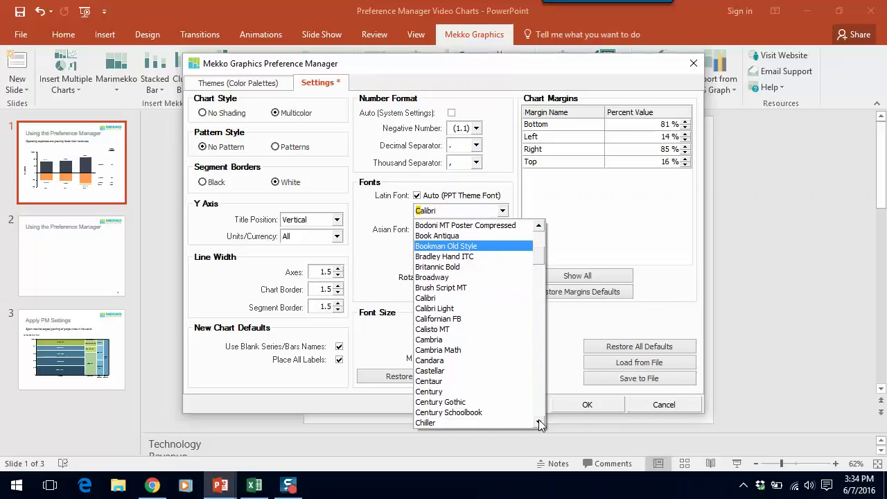
{"action": "left_click", "coordinate": [492, 403]}
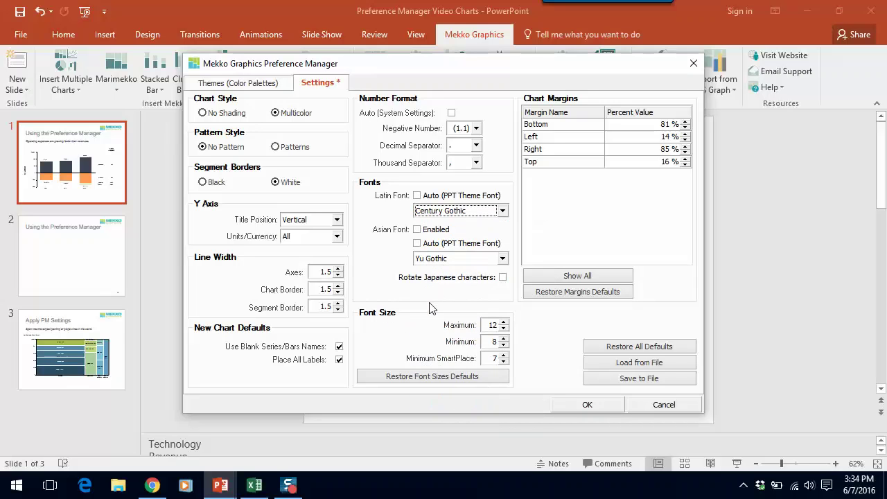
Set the chart font sizes to maximum 10, minimum 10 and minimum SmartPlace 9, and accept the preference settings
{"action": "left_click", "coordinate": [504, 329]}
{"action": "left_click", "coordinate": [505, 329]}
{"action": "left_click", "coordinate": [504, 339]}
{"action": "left_click", "coordinate": [504, 339]}
{"action": "left_click", "coordinate": [504, 356]}
{"action": "left_click", "coordinate": [504, 356]}
{"action": "left_click", "coordinate": [600, 195]}
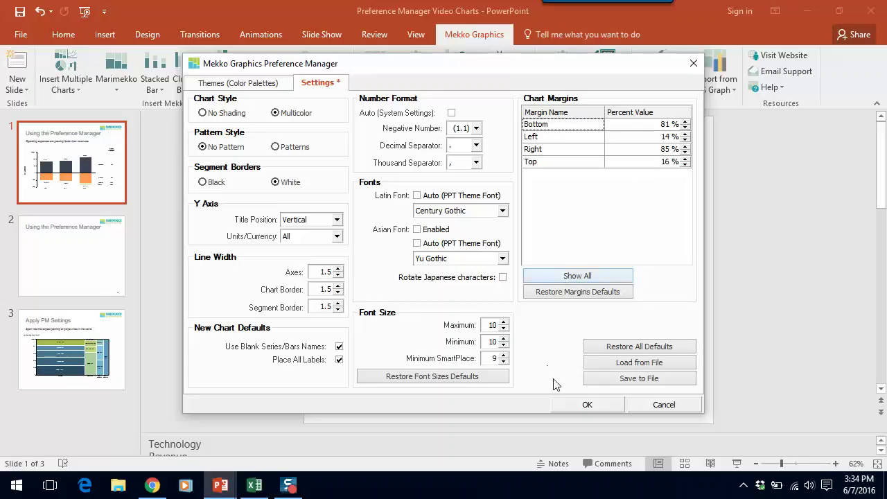
{"action": "left_click", "coordinate": [590, 405]}
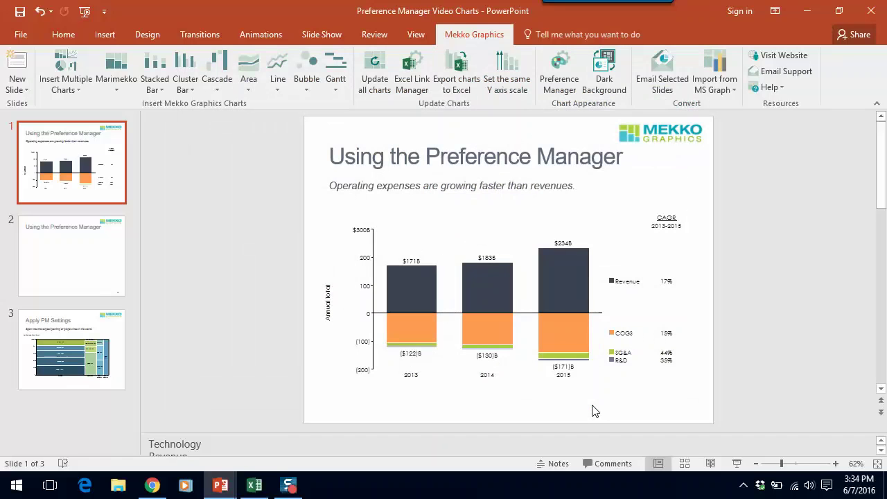
Apply the Preference Manager settings to the bar chart on slide 1 and leave chart editing
{"action": "double_click", "coordinate": [457, 244]}
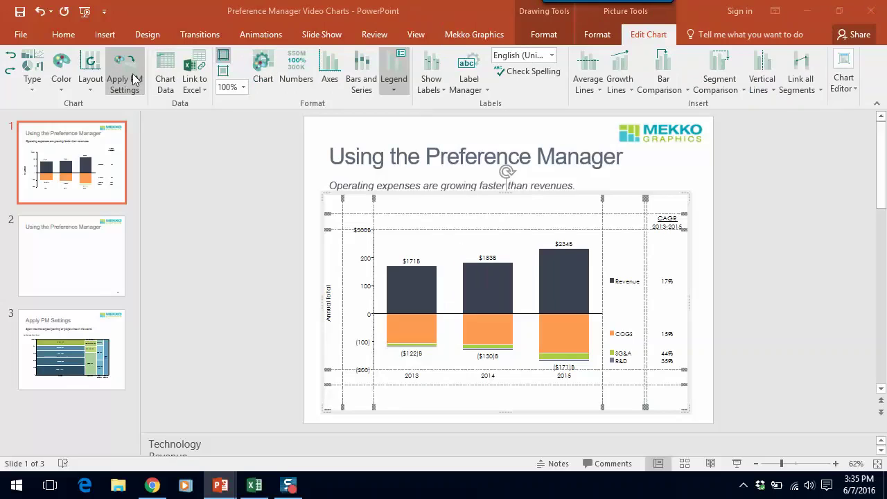
{"action": "left_click", "coordinate": [134, 78]}
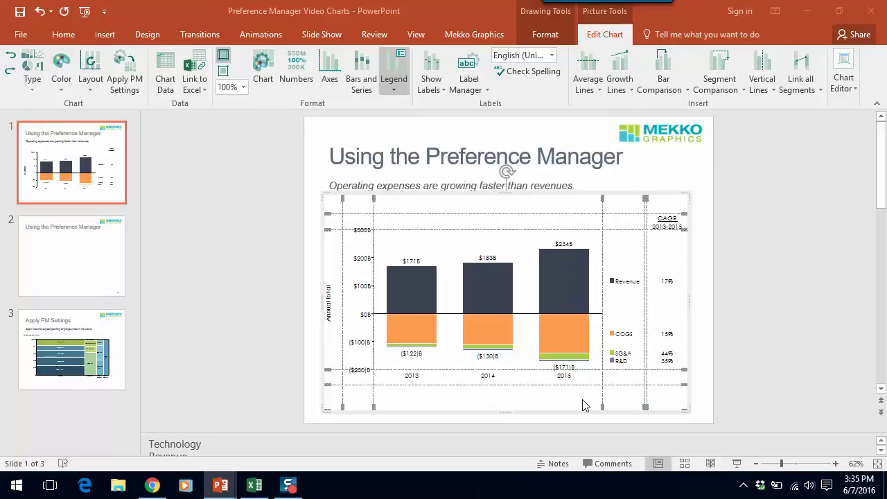
{"action": "left_click", "coordinate": [682, 178]}
{"action": "left_click", "coordinate": [596, 233]}
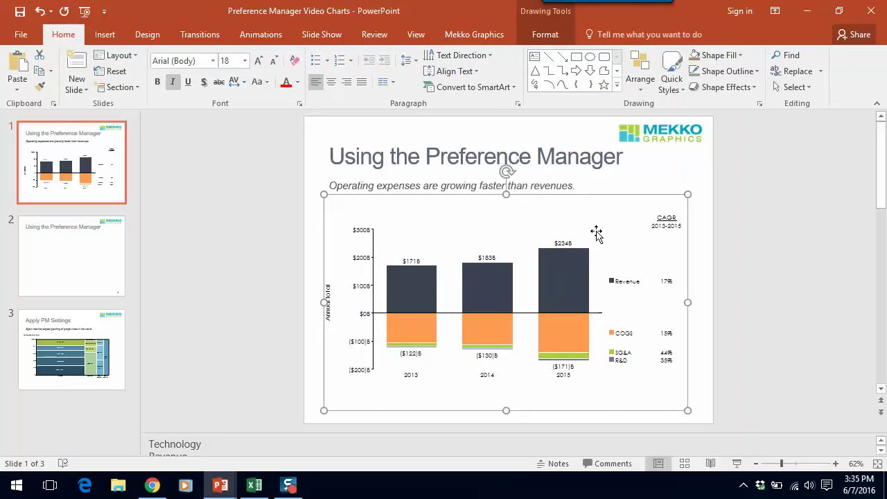
Reopen the Preference Manager and start editing the PowerPoint Standard color theme
{"action": "left_click", "coordinate": [490, 40]}
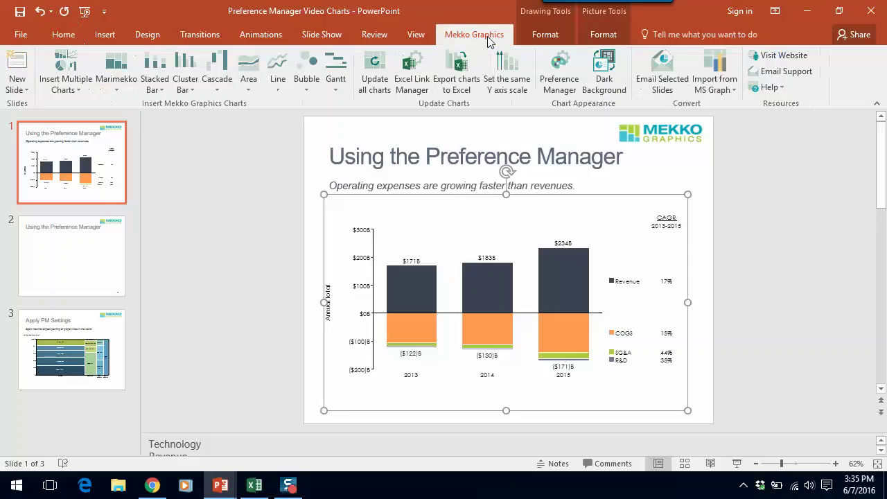
{"action": "left_click", "coordinate": [568, 84]}
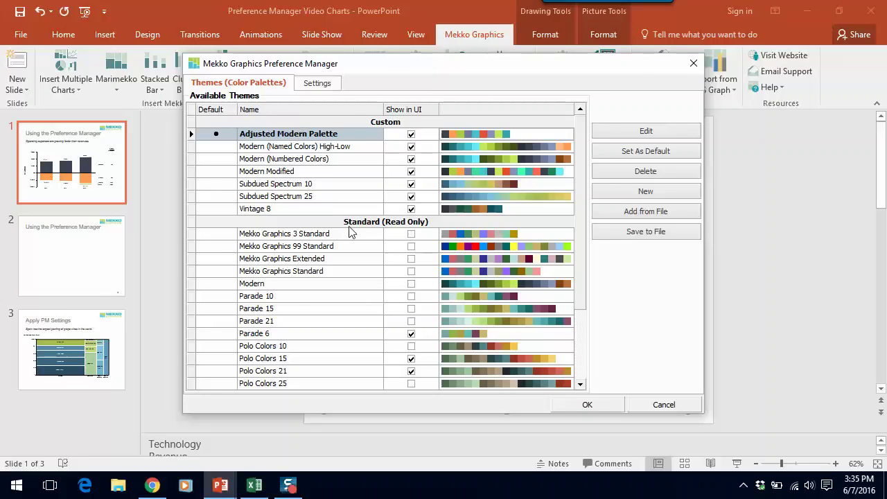
{"action": "left_click", "coordinate": [581, 385]}
{"action": "left_click", "coordinate": [581, 386]}
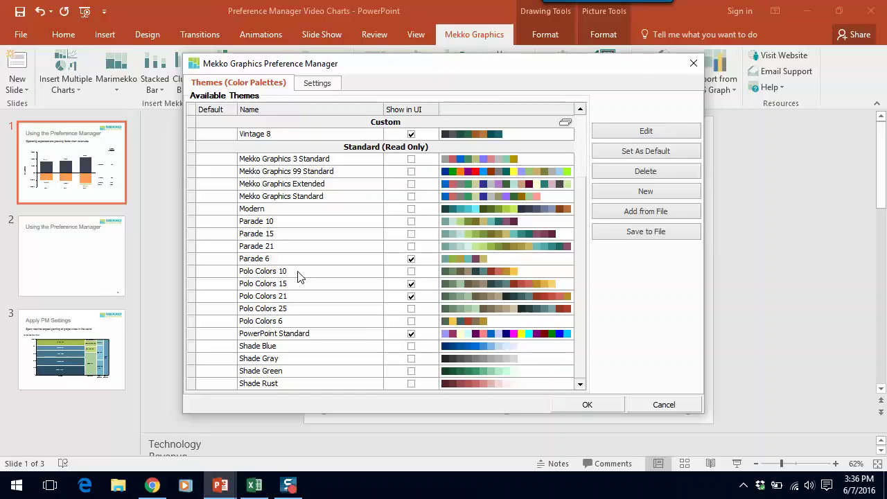
{"action": "left_click", "coordinate": [294, 333]}
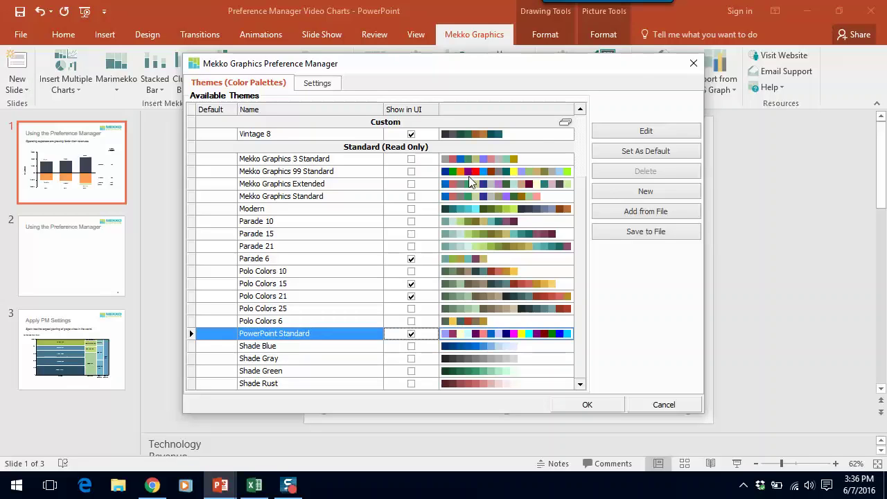
{"action": "left_click", "coordinate": [609, 136]}
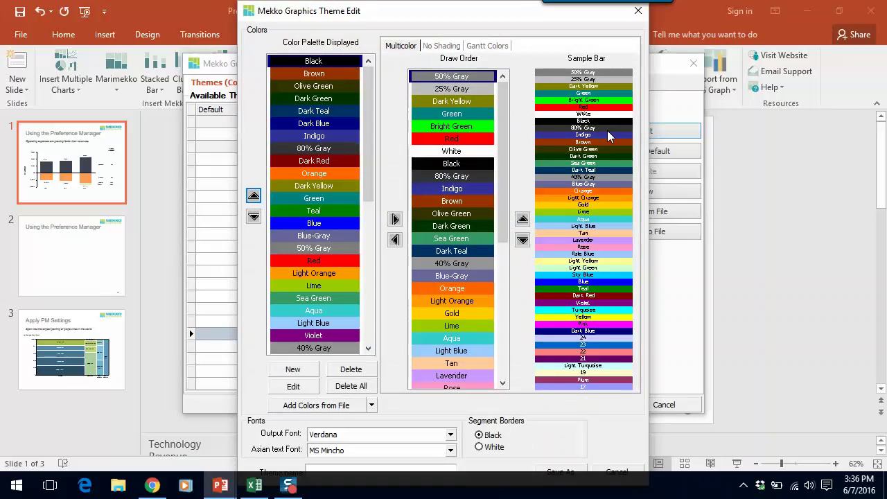
Examine the remaining colors in the theme's palette and its multicolor draw order
{"action": "left_click", "coordinate": [369, 330]}
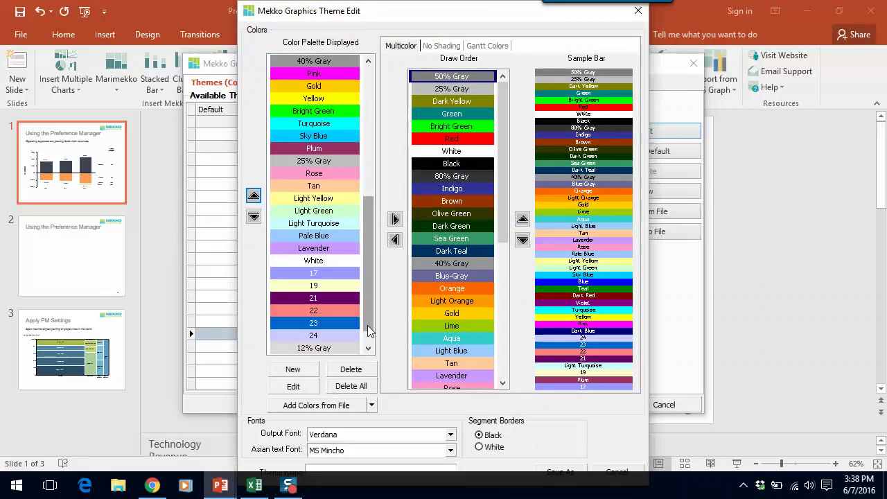
{"action": "left_click", "coordinate": [502, 364]}
{"action": "left_click_drag", "start_coordinate": [505, 378], "coordinate": [505, 100]}
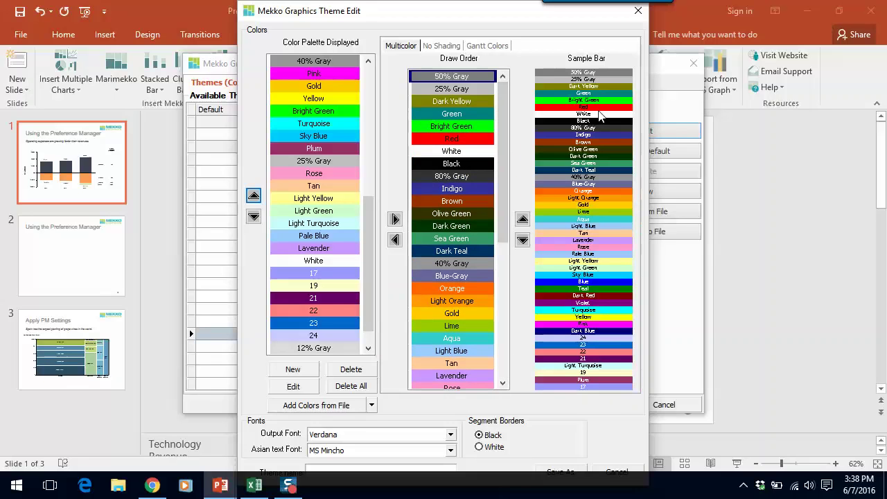
Delete the range of colors from Sea Green through 24 from the theme's color palette
{"action": "left_click", "coordinate": [369, 62]}
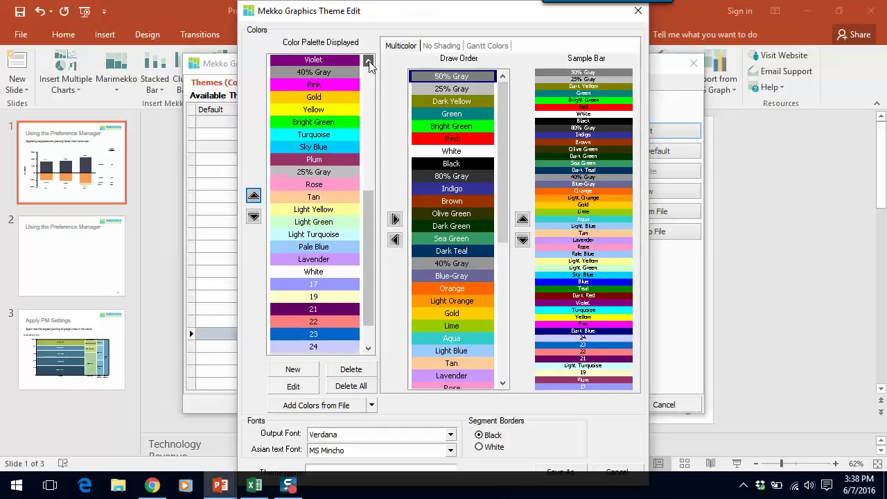
{"action": "left_click", "coordinate": [369, 61]}
{"action": "left_click", "coordinate": [368, 61]}
{"action": "left_click", "coordinate": [369, 62]}
{"action": "left_click", "coordinate": [368, 62]}
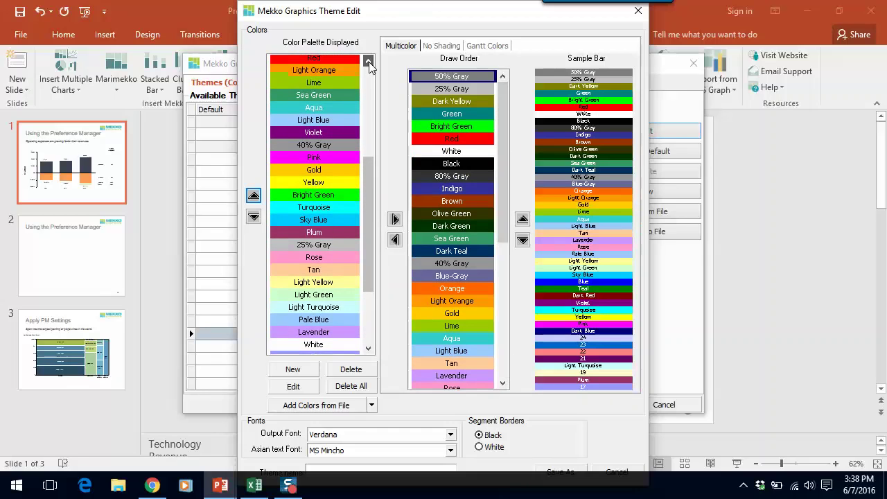
{"action": "left_click", "coordinate": [369, 62]}
{"action": "scroll", "coordinate": [314, 198], "scroll_direction": "up", "scroll_amount": 2}
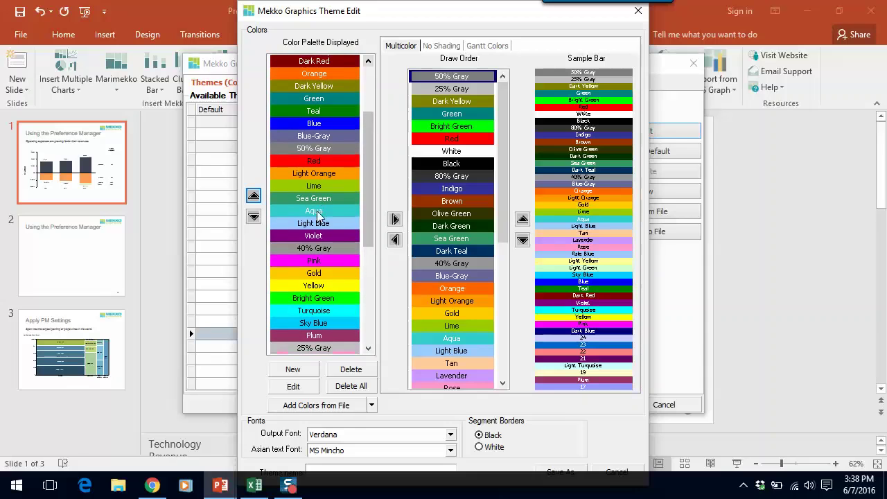
{"action": "left_click", "coordinate": [318, 199]}
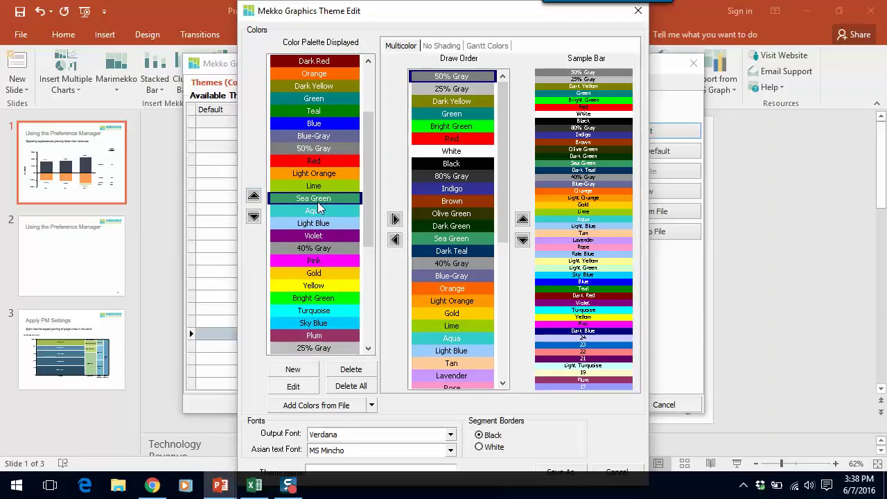
{"action": "key", "text": "shift+Down"}
{"action": "key", "text": "shift+Down"}
{"action": "key", "text": "shift+Down"}
{"action": "key", "text": "shift+Down"}
{"action": "key", "text": "shift+Down"}
{"action": "key", "text": "shift+Down"}
{"action": "key", "text": "shift+Down"}
{"action": "key", "text": "shift+Down"}
{"action": "key", "text": "shift+Down"}
{"action": "key", "text": "shift+Down"}
{"action": "key", "text": "shift+Down"}
{"action": "key", "text": "shift+Down"}
{"action": "key", "text": "shift+Down"}
{"action": "key", "text": "shift+Down"}
{"action": "key", "text": "shift+Down"}
{"action": "key", "text": "shift+Down"}
{"action": "key", "text": "shift+Down"}
{"action": "key", "text": "shift+Down"}
{"action": "key", "text": "shift+Down"}
{"action": "key", "text": "shift+Down"}
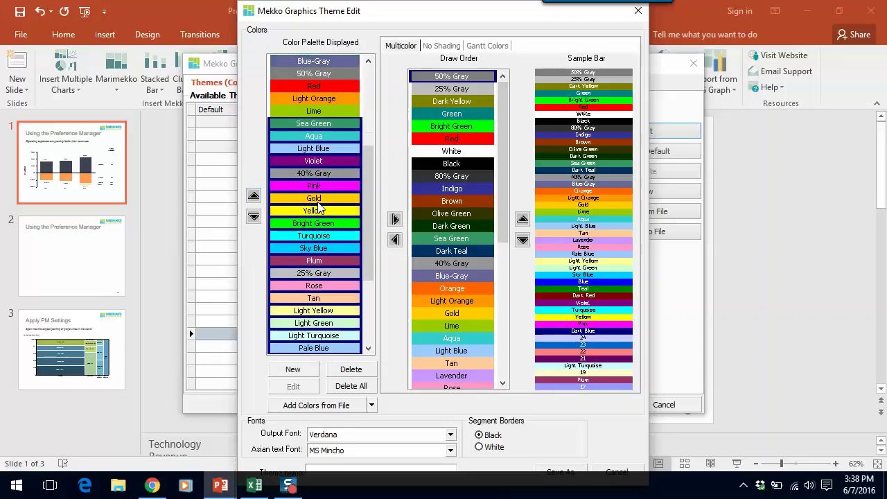
{"action": "key", "text": "shift+Up"}
{"action": "key", "text": "shift+Up"}
{"action": "key", "text": "shift+Up"}
{"action": "key", "text": "shift+Up"}
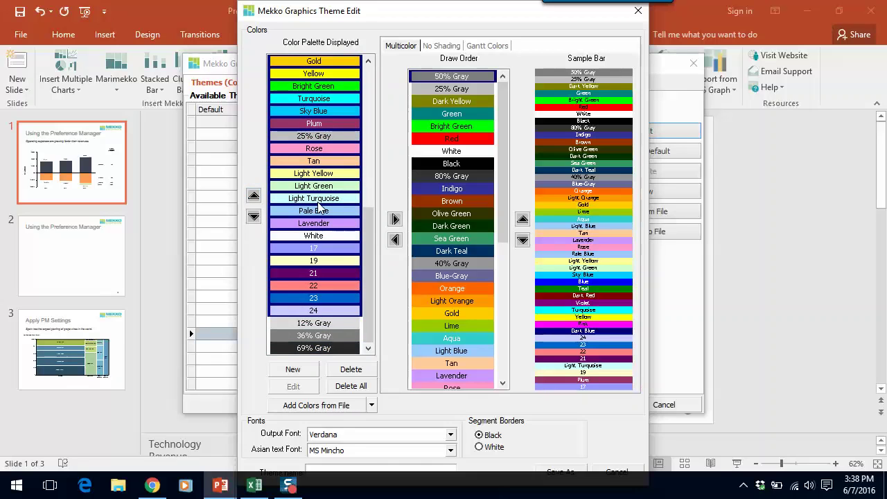
{"action": "key", "text": "shift+Down"}
{"action": "left_click", "coordinate": [360, 373]}
{"action": "left_click", "coordinate": [516, 291]}
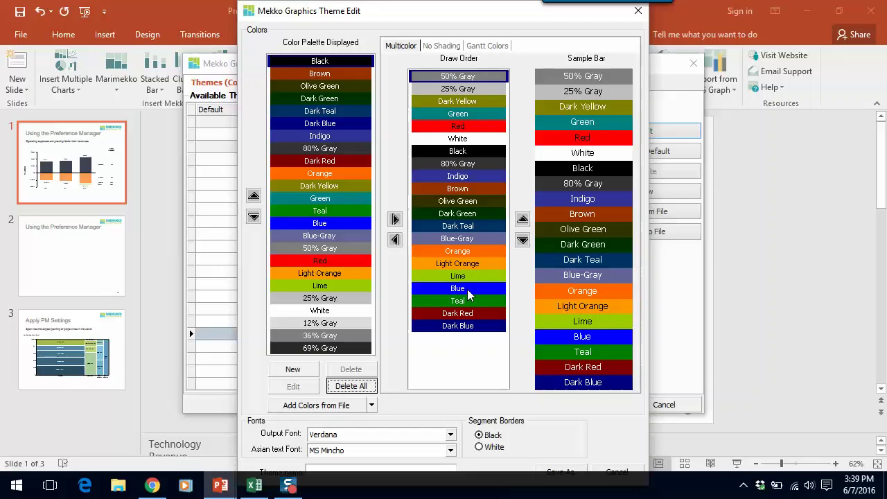
Set the theme's no-shading colors to Green for bar, Dark Blue for line, Dark Red for bubble and Orange for scatter charts
{"action": "left_click", "coordinate": [445, 46]}
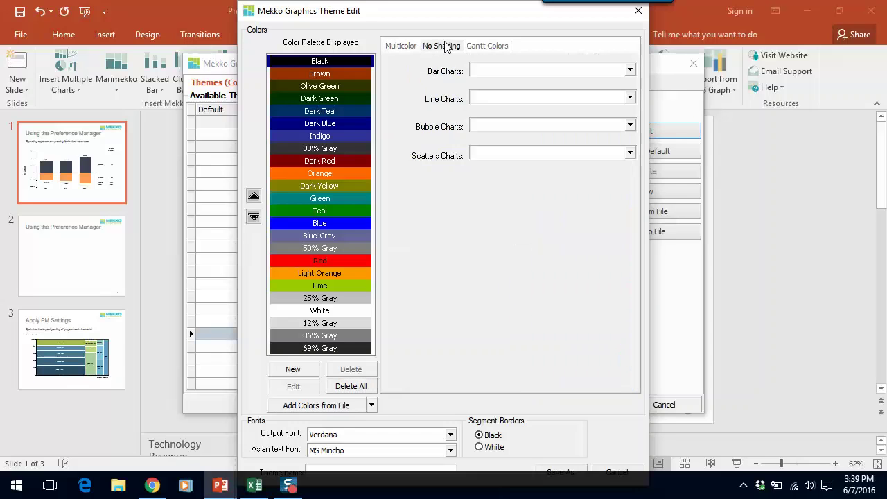
{"action": "left_click", "coordinate": [630, 72]}
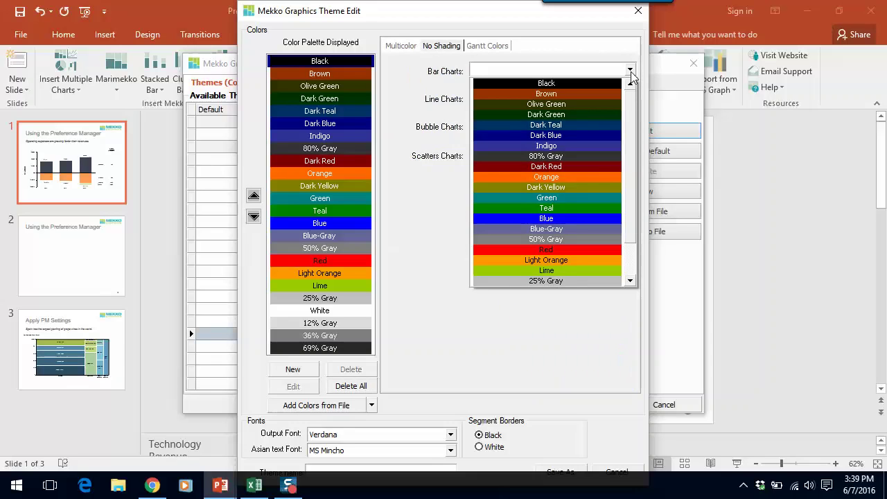
{"action": "left_click", "coordinate": [539, 200]}
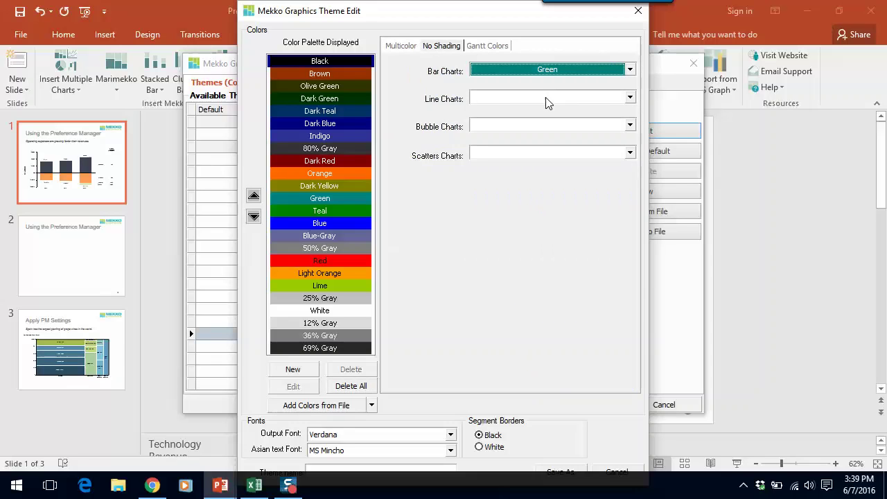
{"action": "left_click", "coordinate": [548, 97]}
{"action": "left_click", "coordinate": [533, 165]}
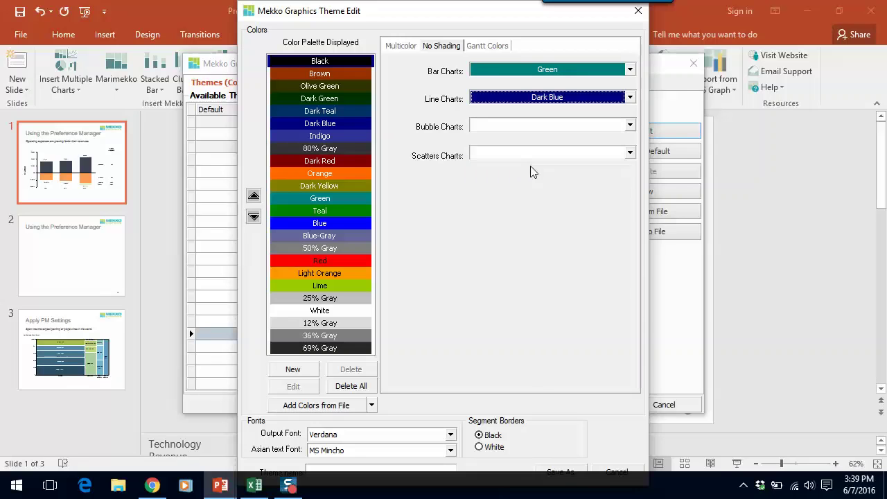
{"action": "left_click", "coordinate": [531, 127]}
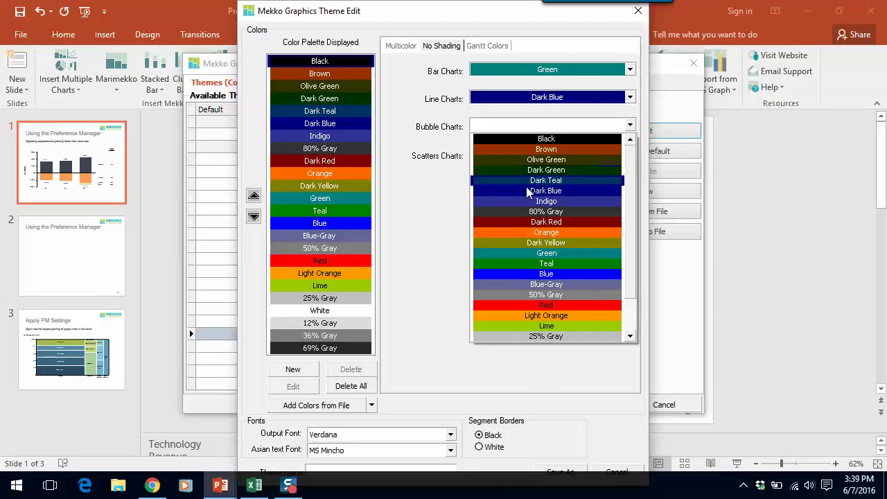
{"action": "left_click", "coordinate": [526, 222]}
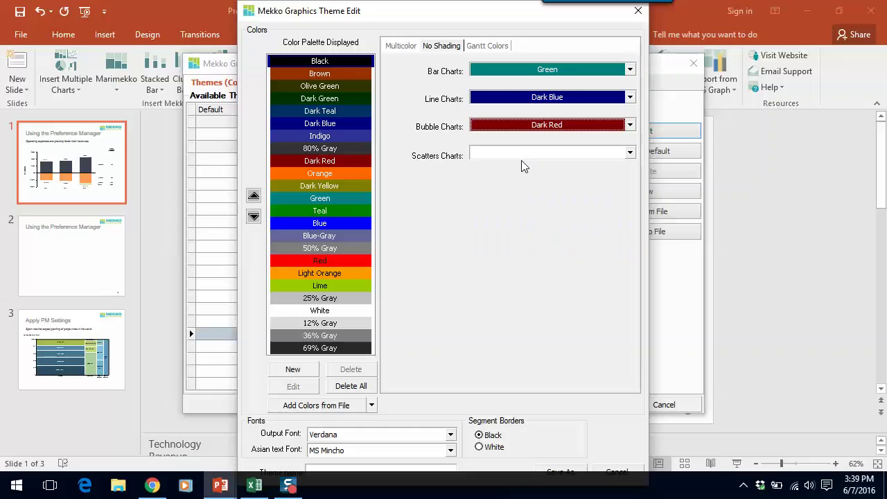
{"action": "left_click", "coordinate": [521, 157]}
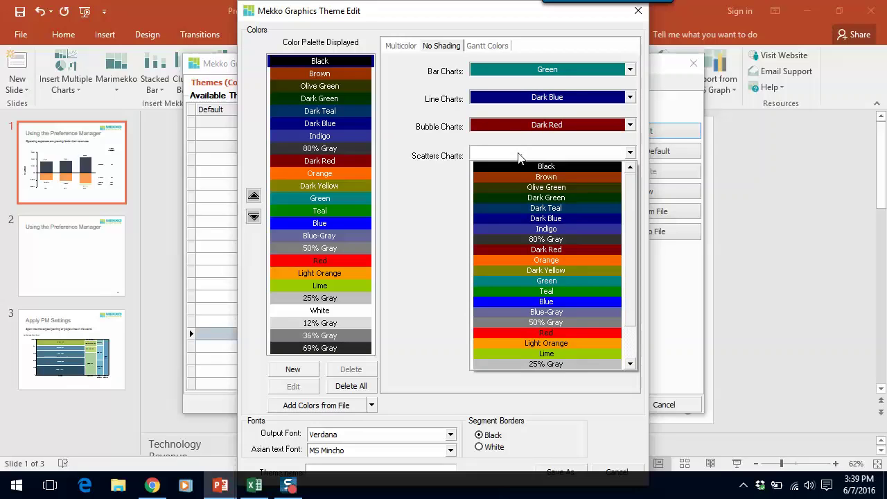
{"action": "left_click", "coordinate": [516, 259]}
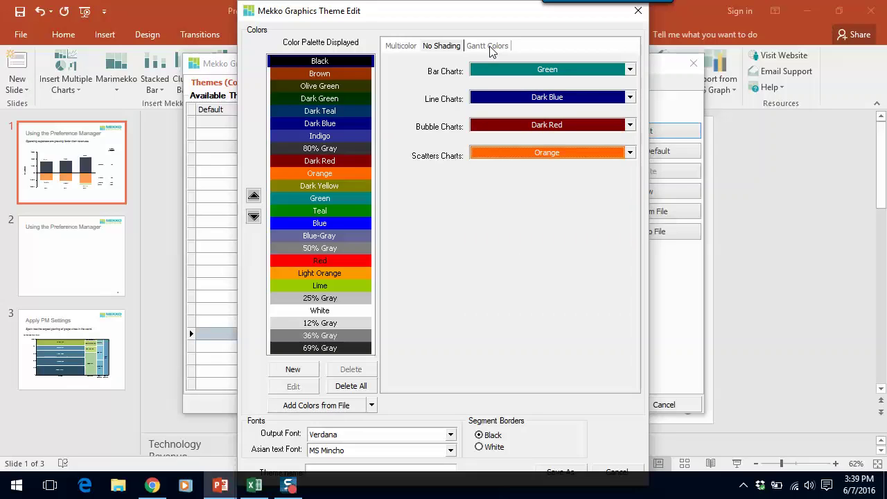
Set the theme's Gantt header background to Blue-Gray and the time period highlight to Teal
{"action": "left_click", "coordinate": [491, 48]}
{"action": "left_click", "coordinate": [591, 72]}
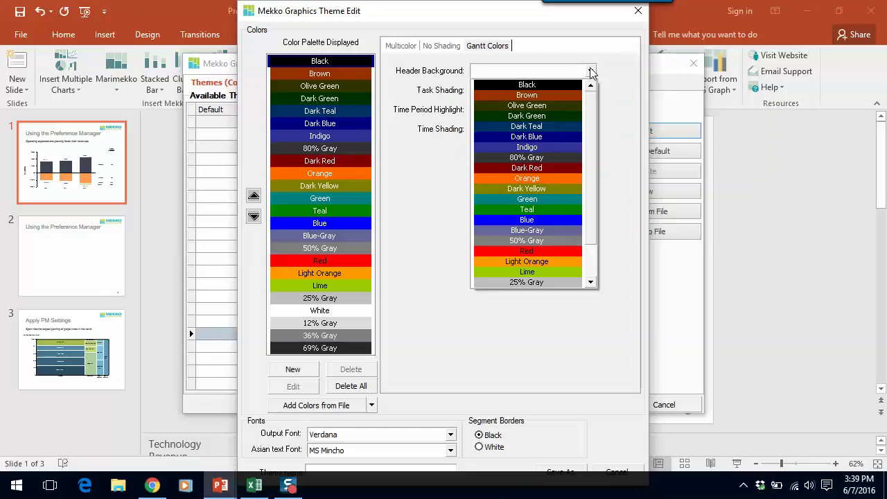
{"action": "left_click", "coordinate": [544, 231]}
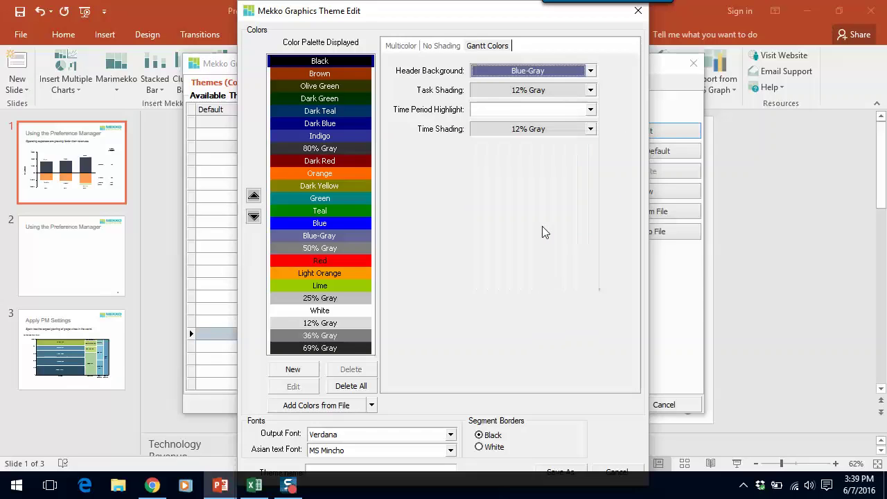
{"action": "left_click", "coordinate": [591, 112]}
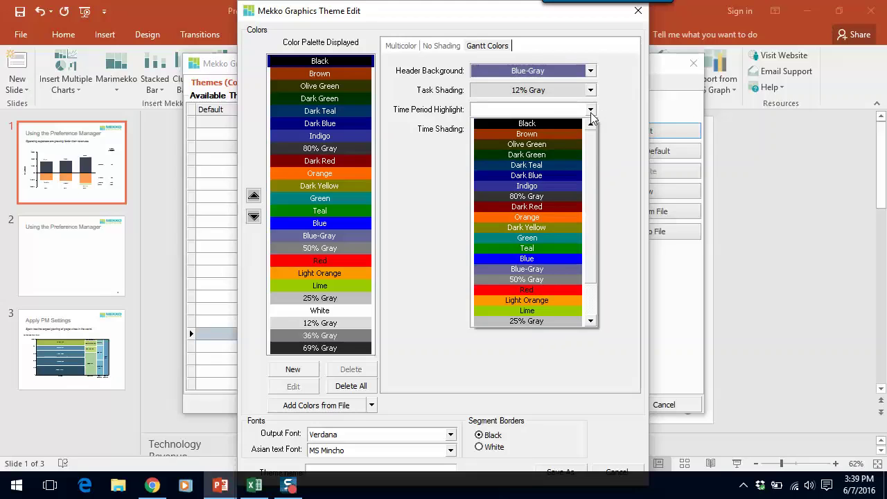
{"action": "left_click", "coordinate": [547, 249]}
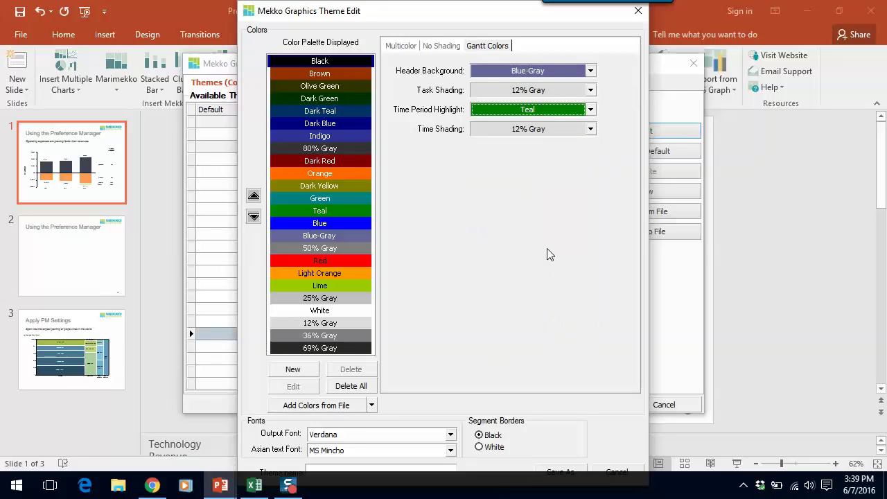
Brighten the palette's Lime color to RGB 169, 225, 0
{"action": "left_click", "coordinate": [322, 286]}
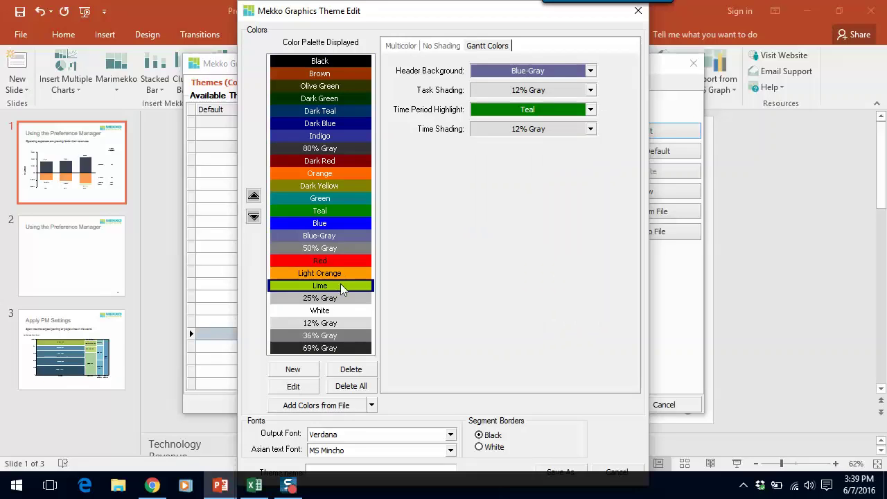
{"action": "left_click", "coordinate": [305, 392]}
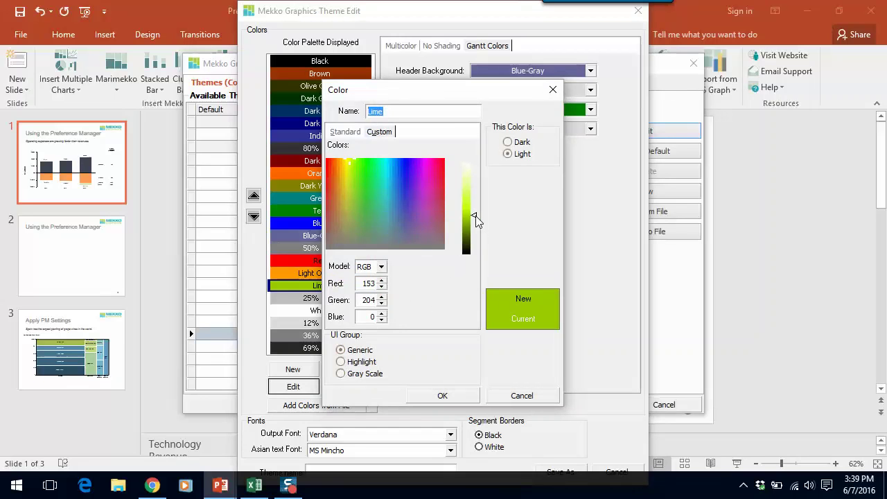
{"action": "left_click_drag", "start_coordinate": [477, 221], "coordinate": [477, 217]}
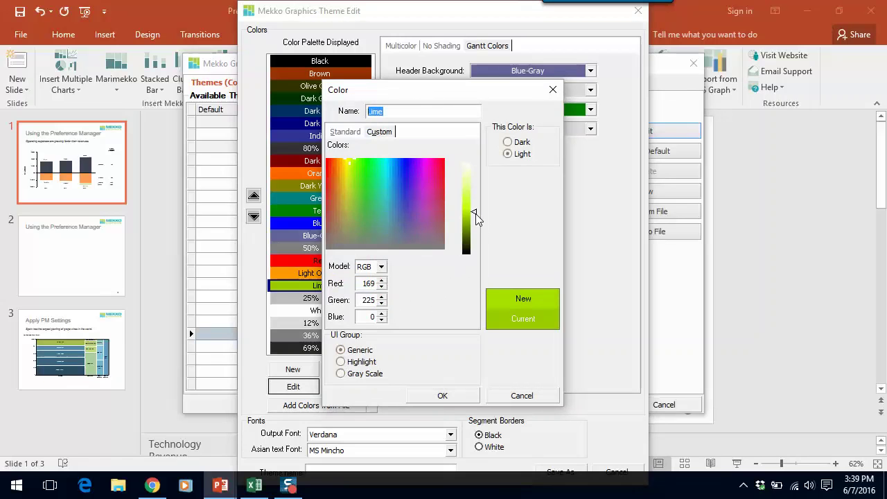
{"action": "left_click", "coordinate": [444, 396]}
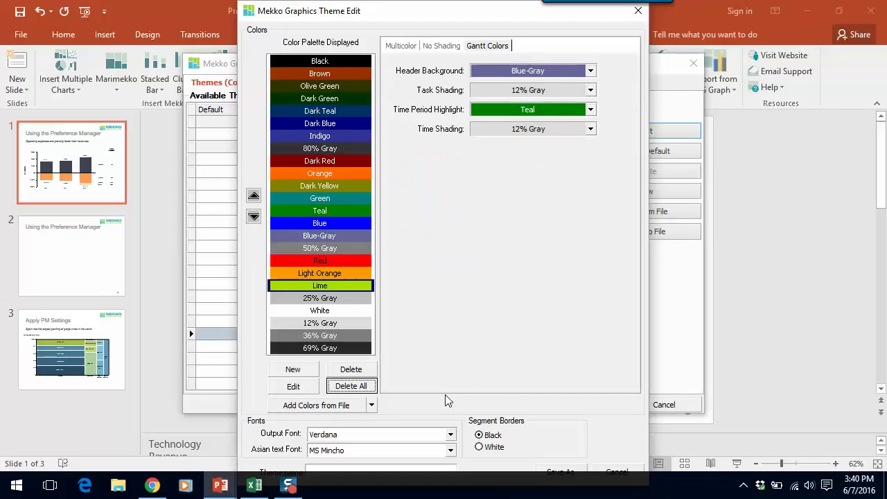
Save the edited theme as Modified PPT and enable it to show in the UI
{"action": "left_click", "coordinate": [317, 459]}
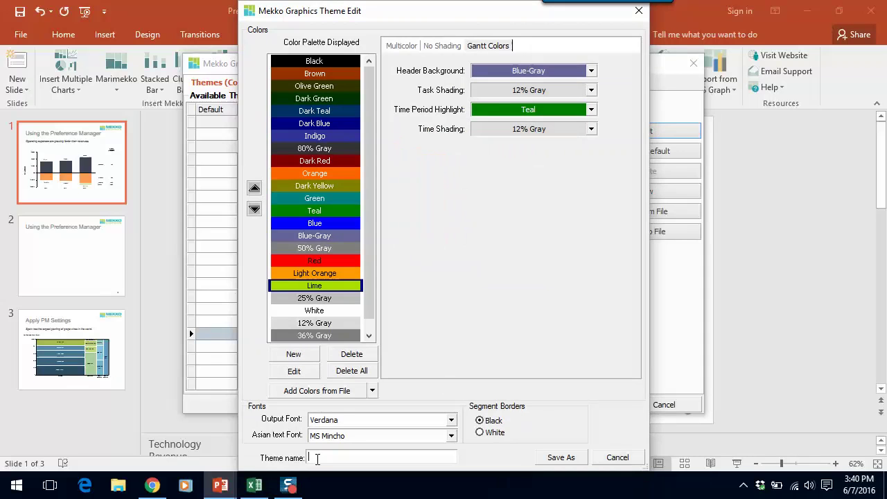
{"action": "type", "text": "Modified PPT"}
{"action": "left_click", "coordinate": [561, 458]}
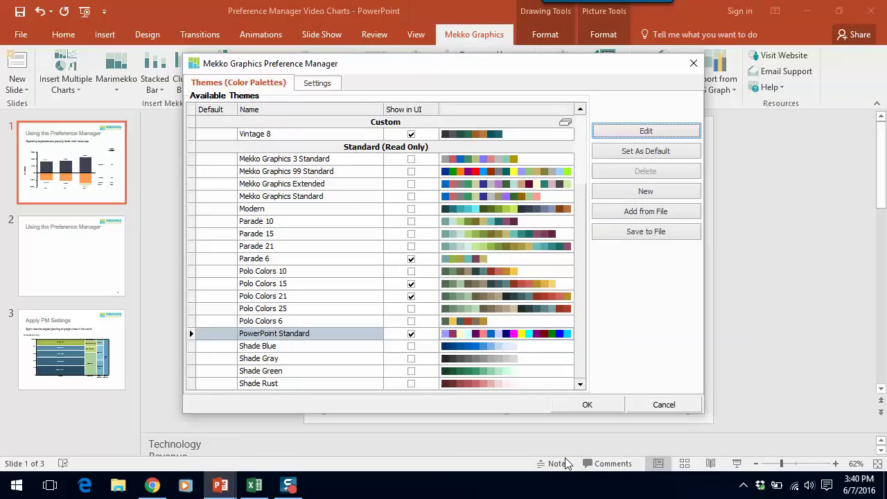
{"action": "left_click", "coordinate": [580, 131]}
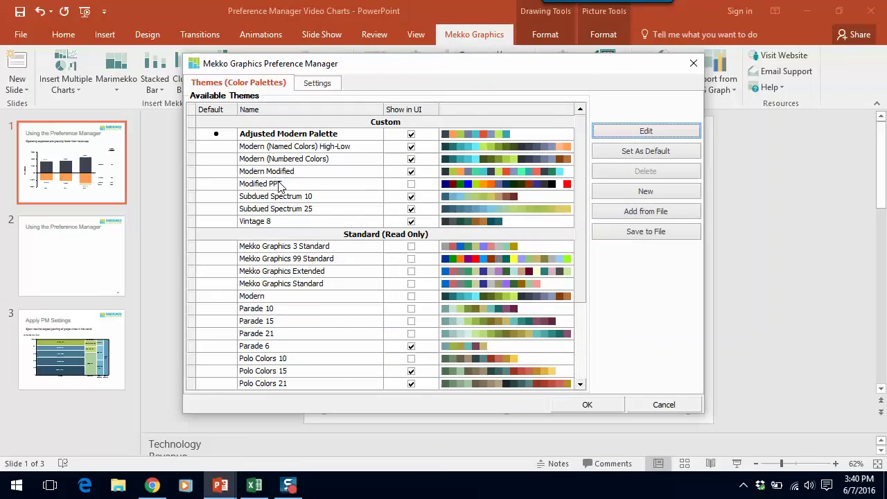
{"action": "left_click", "coordinate": [411, 184]}
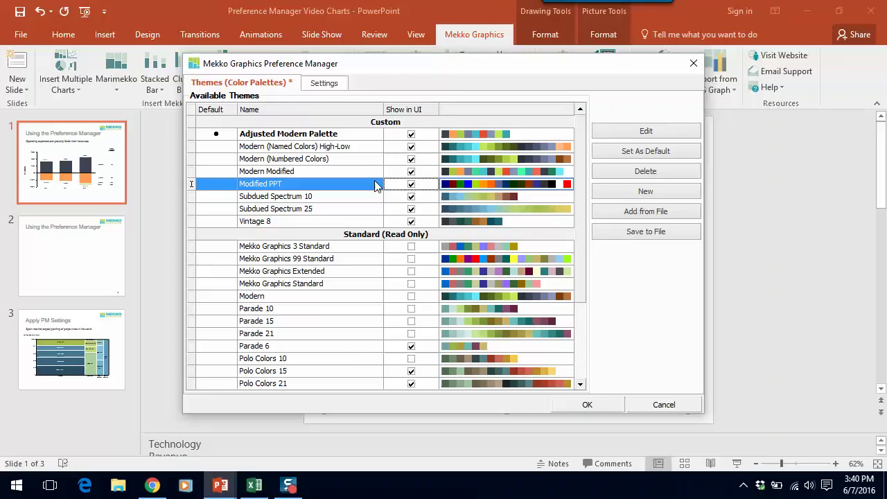
Create a new theme and add colors from the Modern (Named Colors) theme file in the downloaded Mekko Graphics Modern Palette folder
{"action": "left_click", "coordinate": [611, 193]}
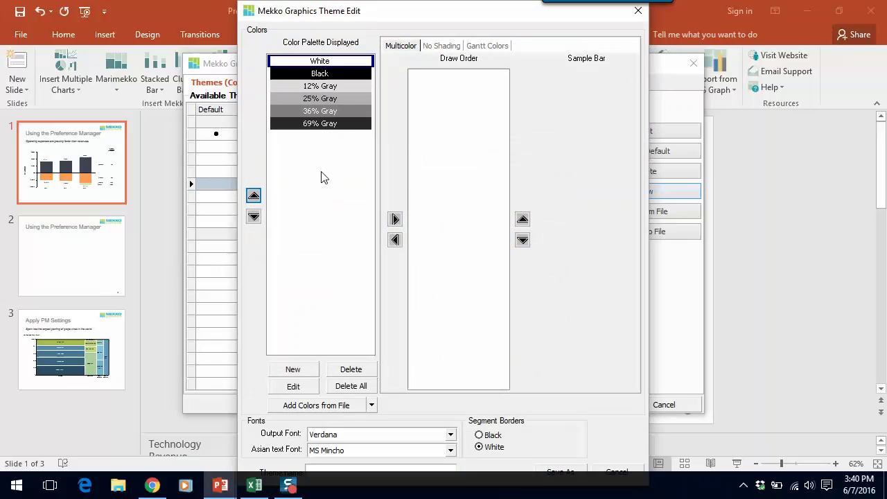
{"action": "left_click", "coordinate": [372, 406]}
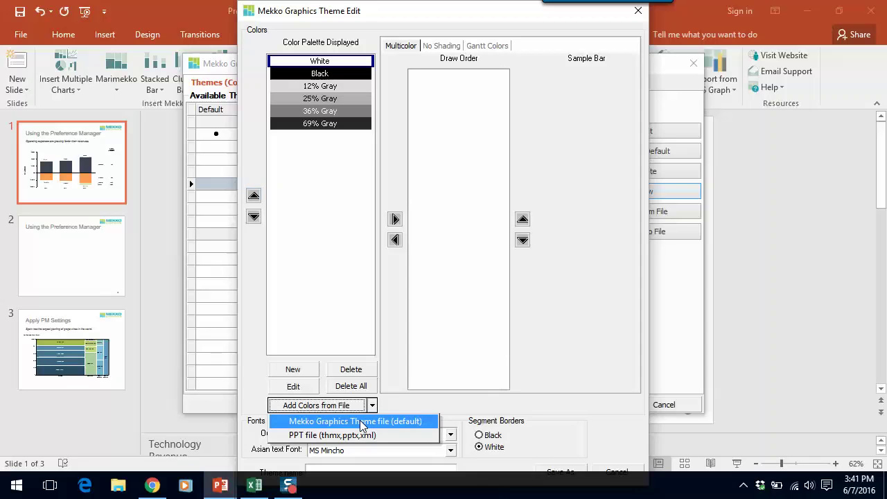
{"action": "left_click", "coordinate": [359, 421]}
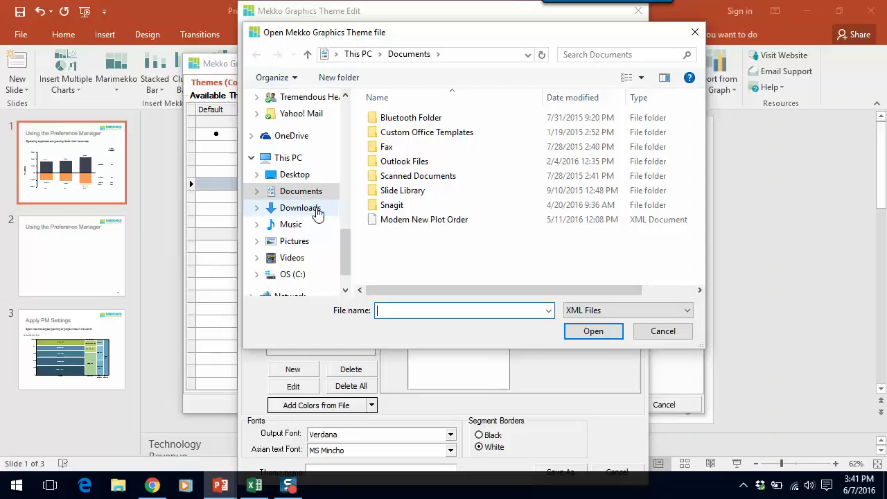
{"action": "left_click", "coordinate": [317, 210]}
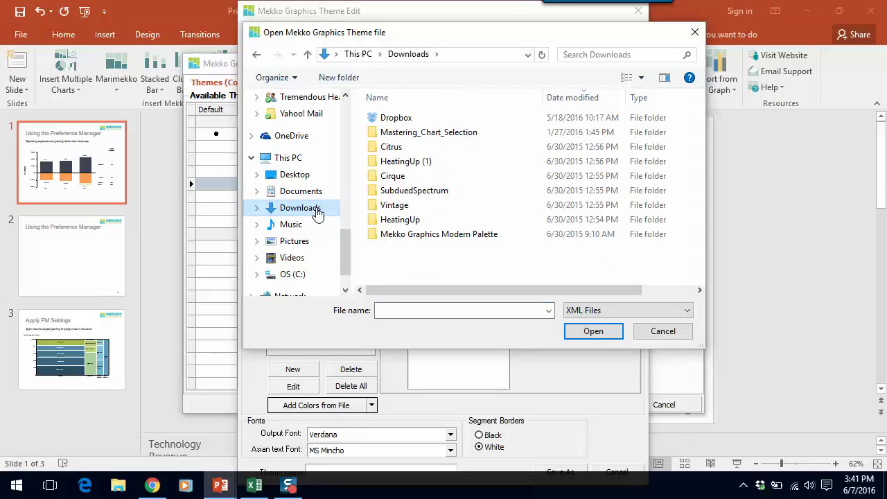
{"action": "double_click", "coordinate": [407, 235]}
{"action": "double_click", "coordinate": [418, 119]}
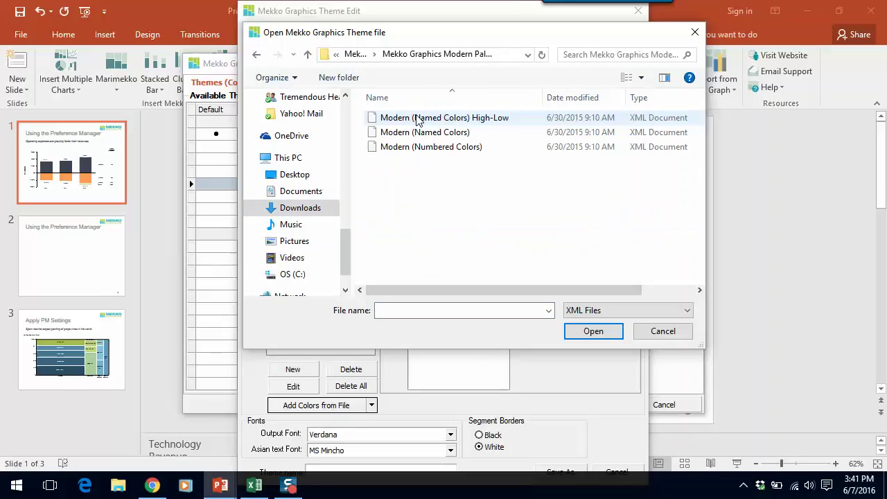
{"action": "double_click", "coordinate": [409, 133]}
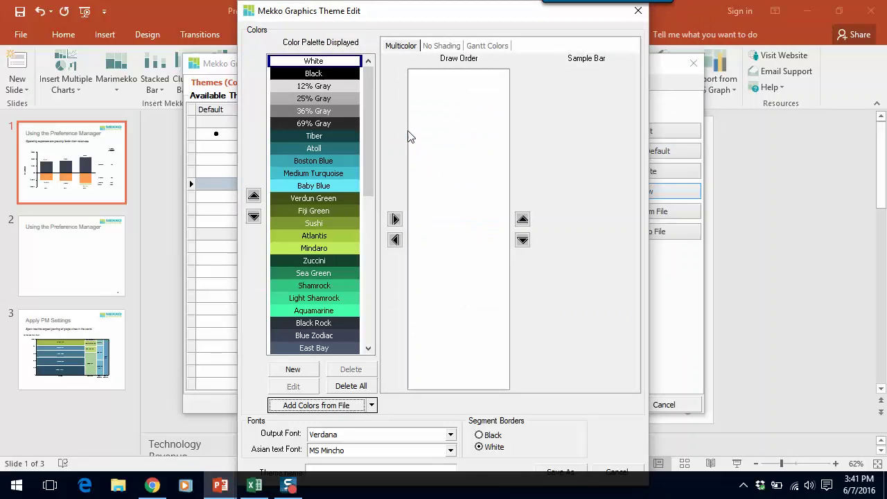
Examine the full list of colors in the new theme's palette
{"action": "left_click", "coordinate": [369, 262]}
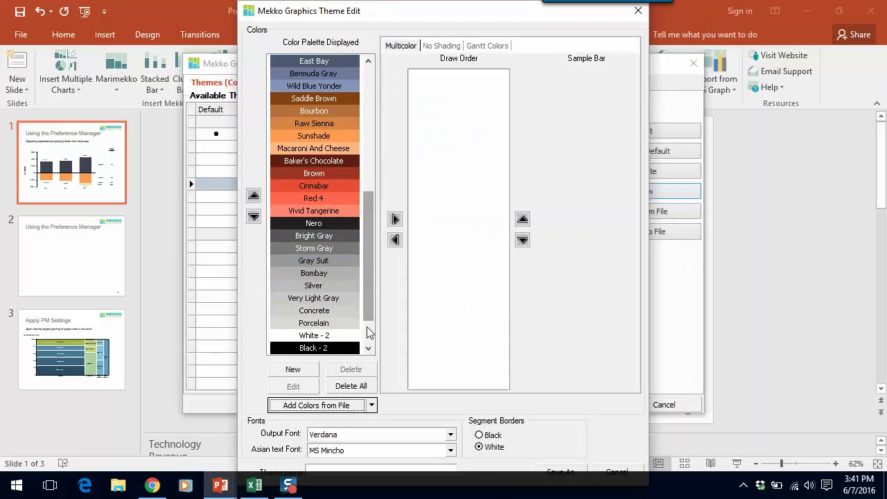
{"action": "left_click", "coordinate": [370, 333]}
{"action": "left_click", "coordinate": [372, 90]}
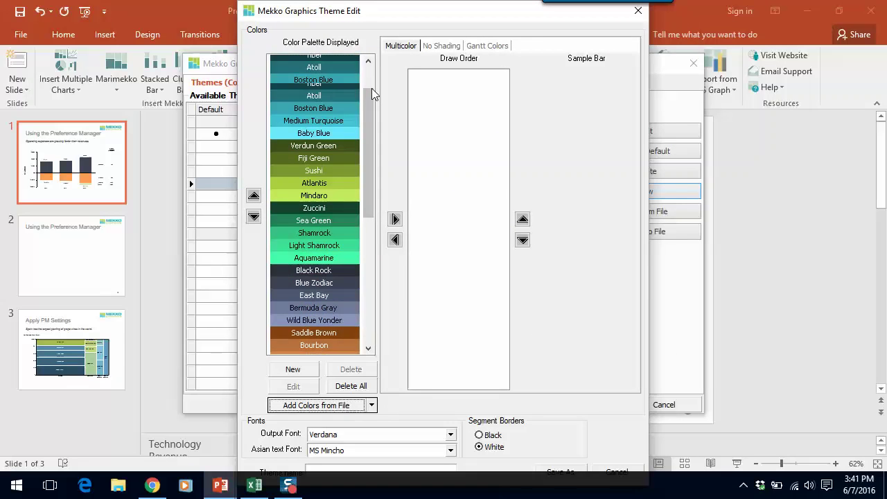
{"action": "left_click", "coordinate": [371, 72]}
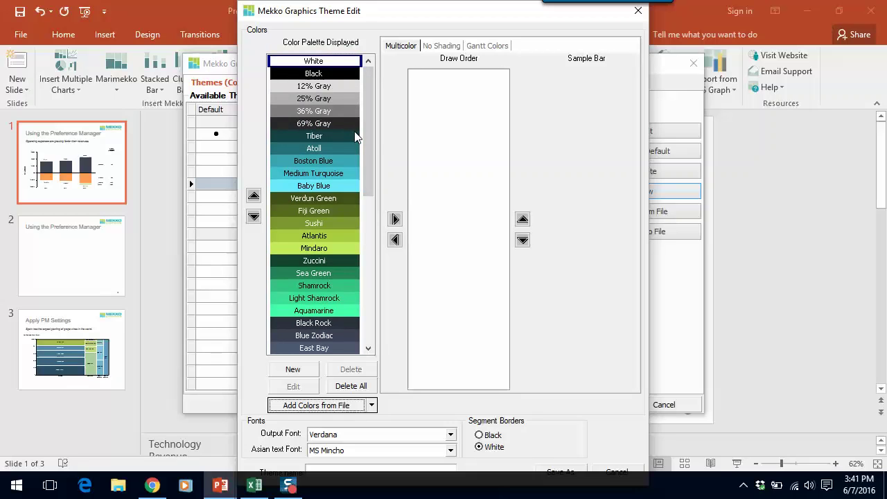
{"action": "scroll", "coordinate": [365, 256], "scroll_direction": "down", "scroll_amount": 9}
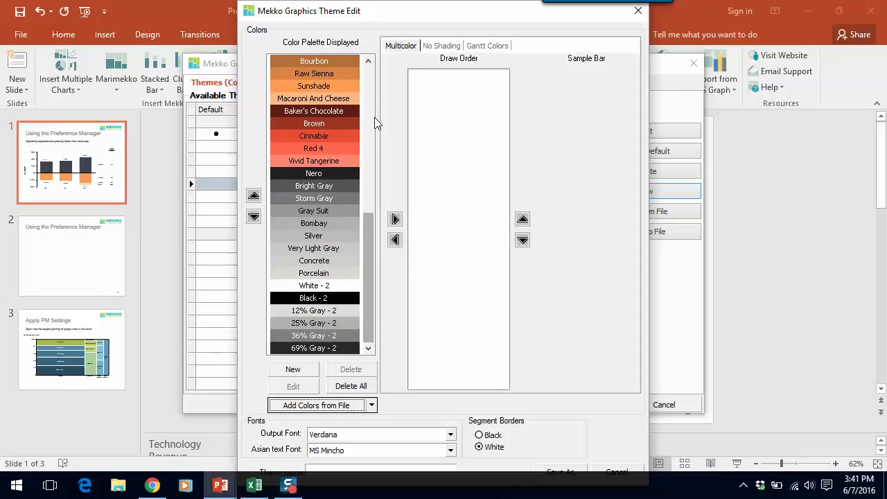
{"action": "left_click", "coordinate": [372, 84]}
{"action": "left_click", "coordinate": [370, 70]}
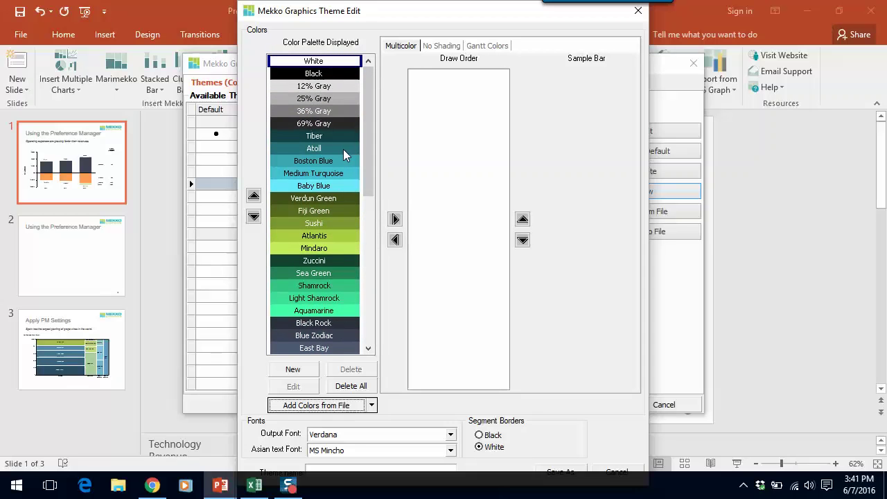
Build the theme's multicolor draw order by adding Black Rock, Sunshade, Atlantis, Medium Turquoise and Light Shamrock, in that sequence
{"action": "left_click", "coordinate": [337, 323]}
{"action": "left_click", "coordinate": [395, 219]}
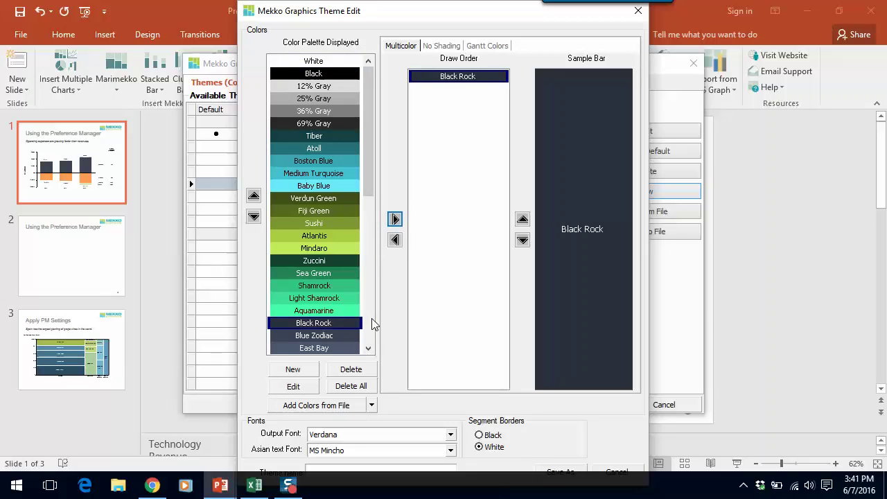
{"action": "scroll", "coordinate": [373, 331], "scroll_direction": "down", "scroll_amount": 8}
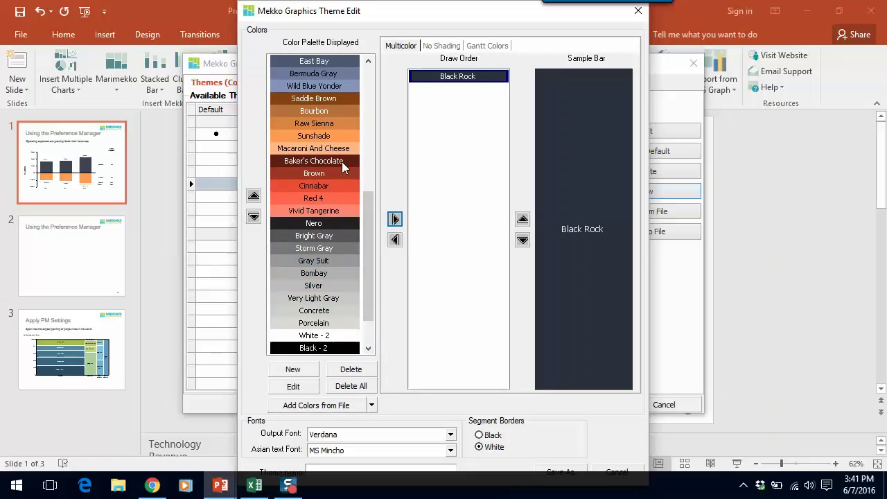
{"action": "left_click", "coordinate": [343, 136]}
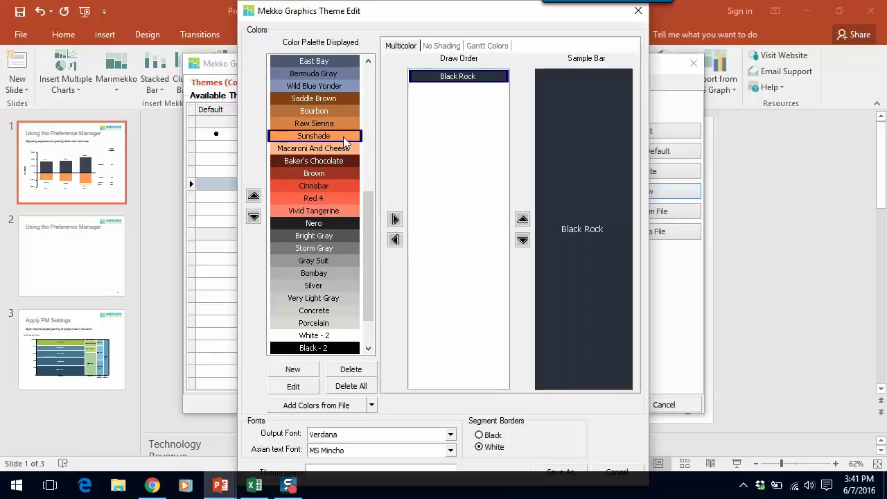
{"action": "left_click", "coordinate": [395, 220]}
{"action": "left_click", "coordinate": [368, 91]}
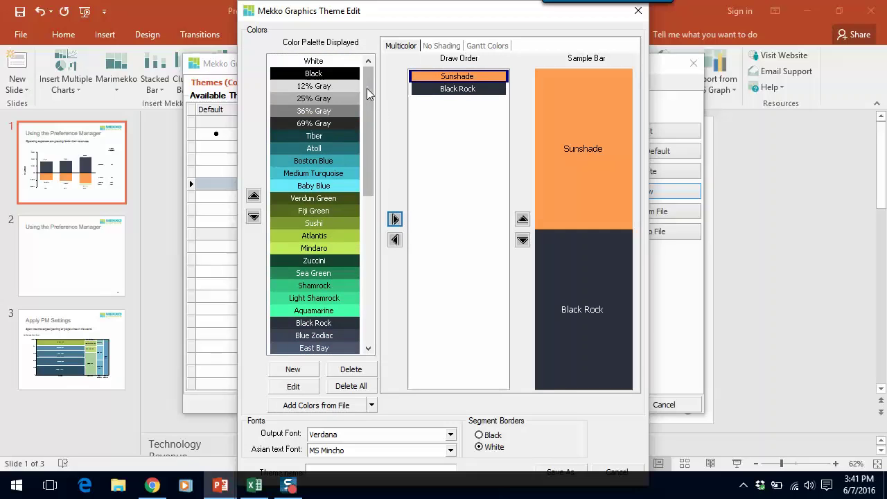
{"action": "left_click", "coordinate": [327, 234]}
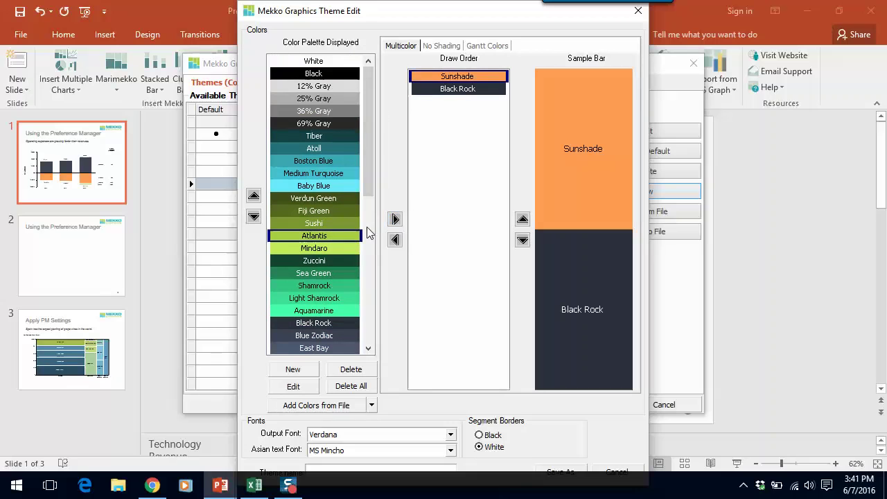
{"action": "left_click", "coordinate": [396, 219]}
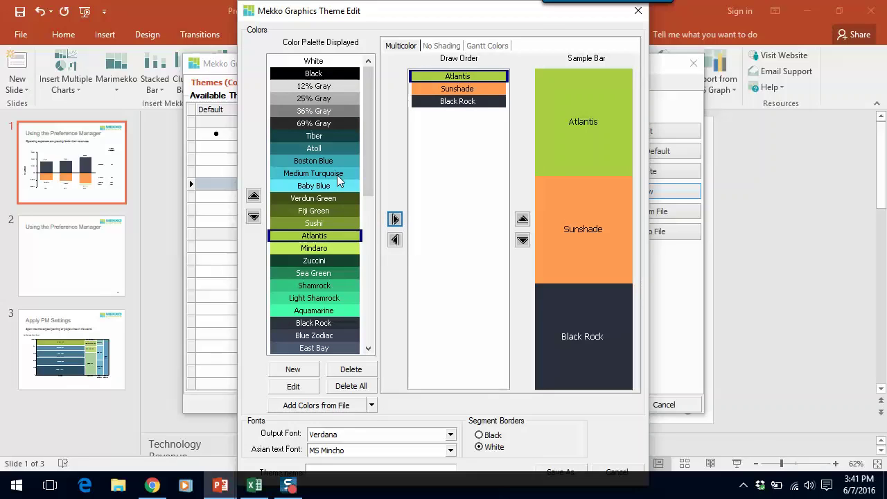
{"action": "left_click", "coordinate": [337, 175]}
{"action": "left_click", "coordinate": [395, 219]}
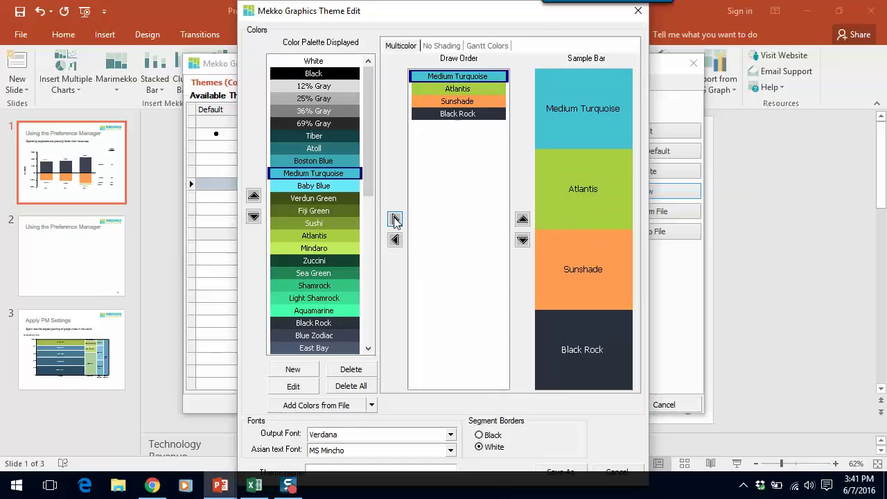
{"action": "left_click", "coordinate": [330, 299]}
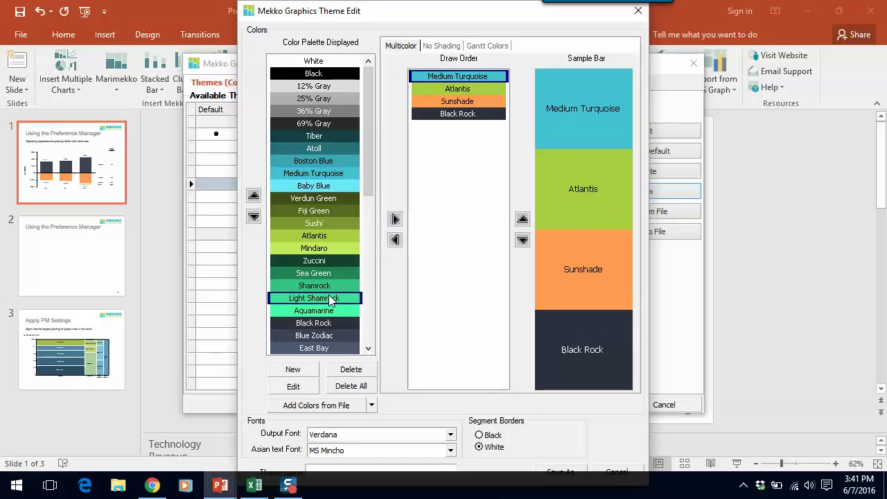
{"action": "left_click", "coordinate": [394, 220]}
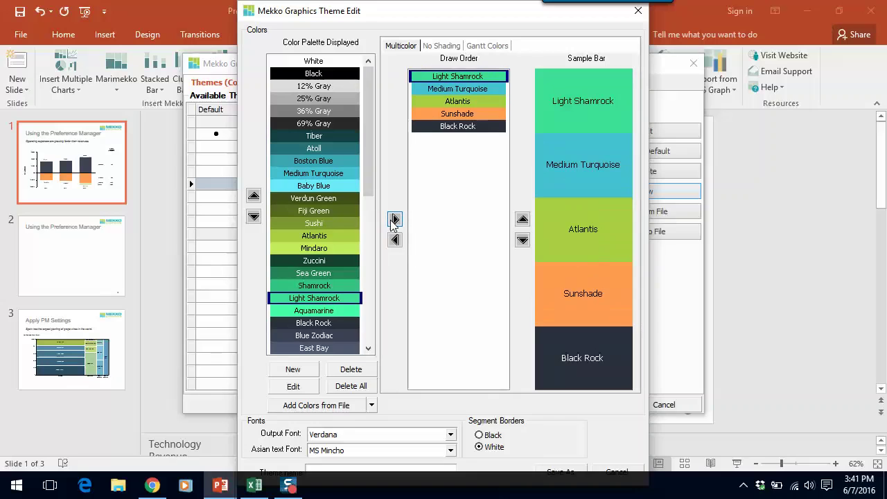
Set the No Shading color to Medium Turquoise for bar, line, bubble and scatter charts
{"action": "left_click", "coordinate": [438, 56]}
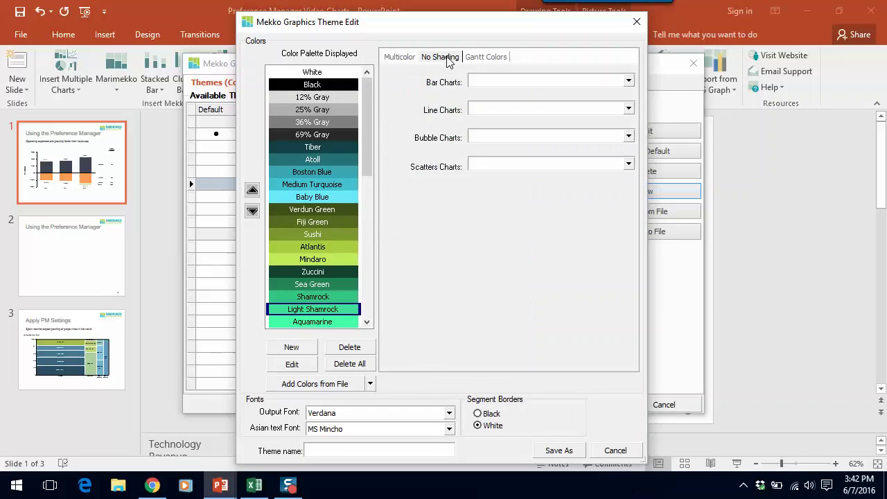
{"action": "left_click", "coordinate": [628, 82]}
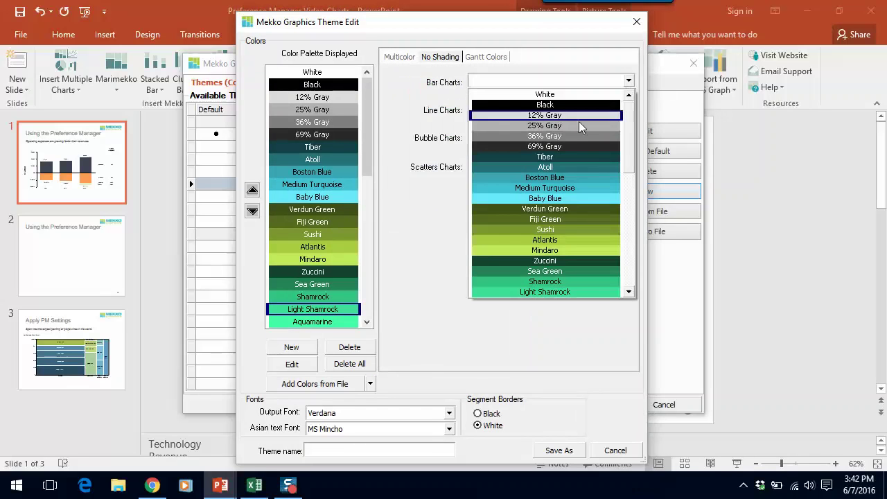
{"action": "left_click", "coordinate": [557, 188]}
{"action": "left_click", "coordinate": [631, 110]}
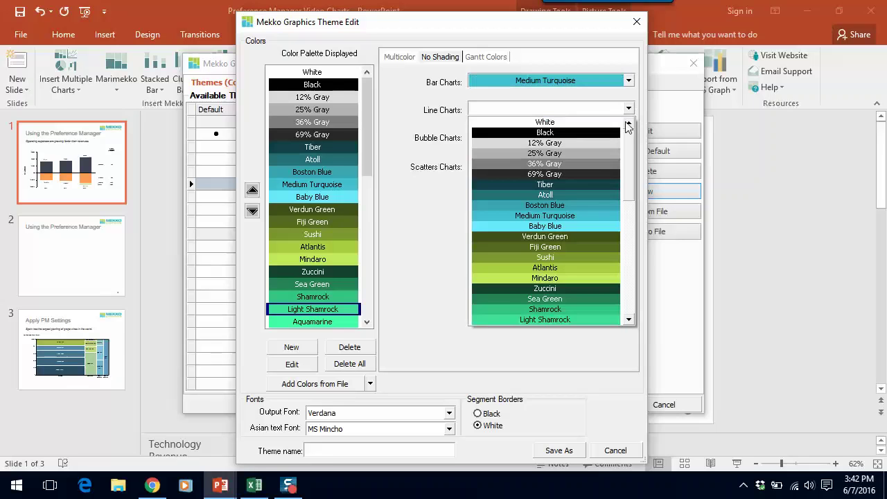
{"action": "left_click", "coordinate": [555, 216]}
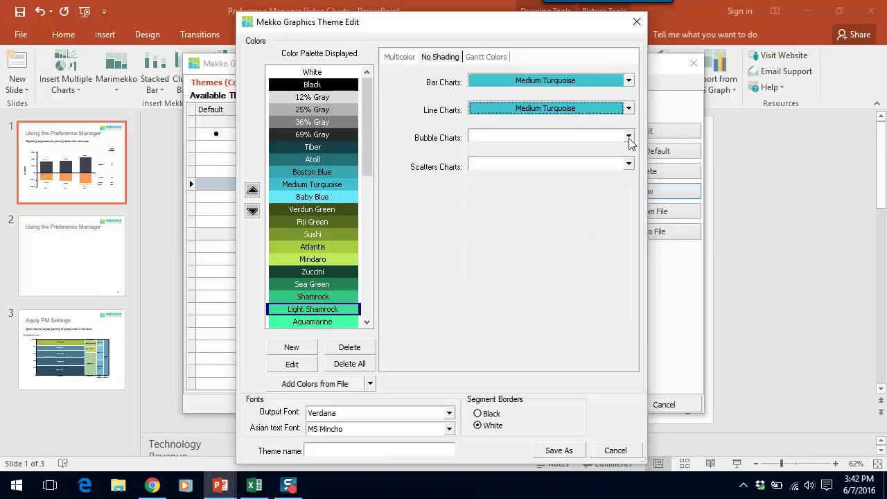
{"action": "left_click", "coordinate": [629, 138]}
{"action": "left_click", "coordinate": [554, 245]}
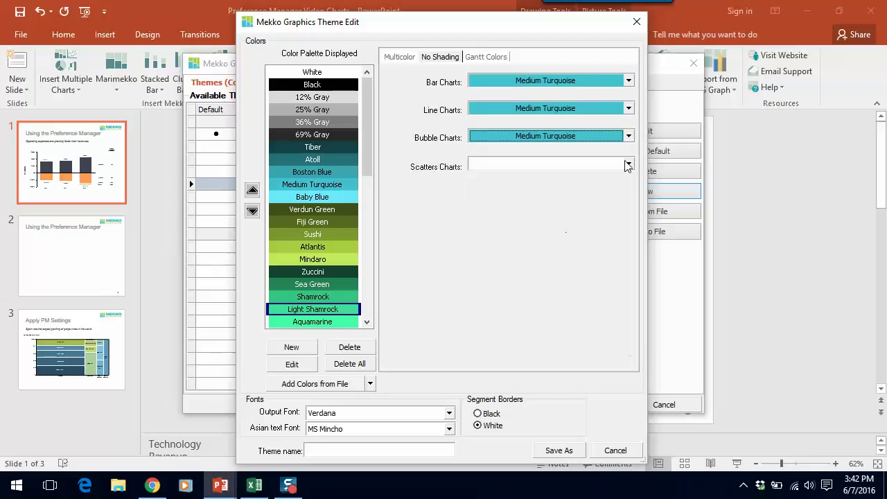
{"action": "left_click", "coordinate": [629, 167]}
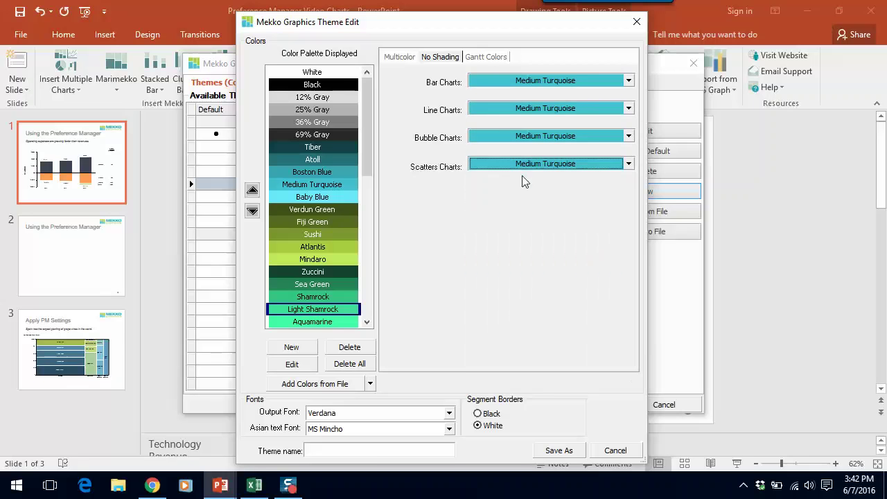
{"action": "left_click", "coordinate": [563, 273]}
Set the Gantt header background to 12% Gray and the time period highlight to Medium Turquoise
{"action": "left_click", "coordinate": [492, 58]}
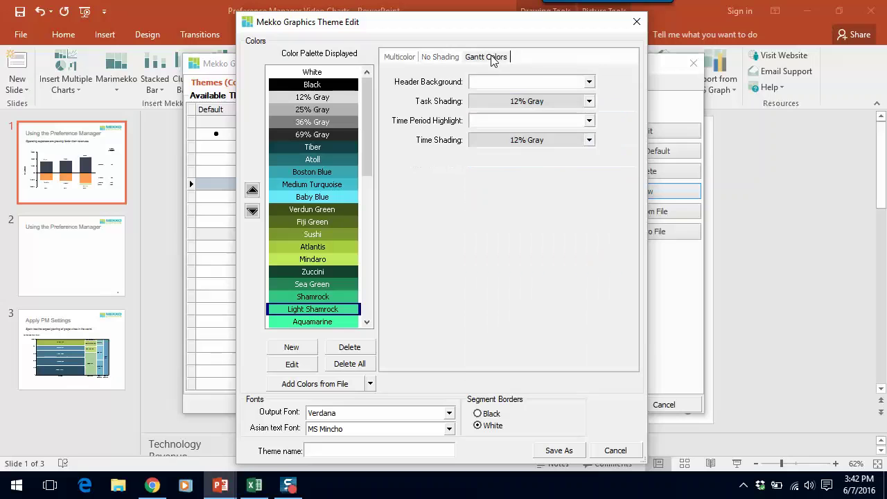
{"action": "left_click", "coordinate": [589, 83]}
{"action": "left_click", "coordinate": [570, 116]}
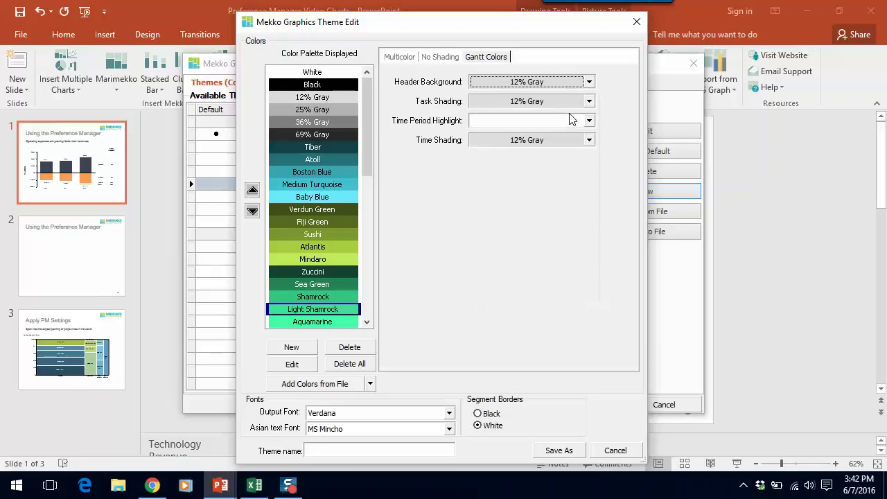
{"action": "left_click", "coordinate": [589, 121]}
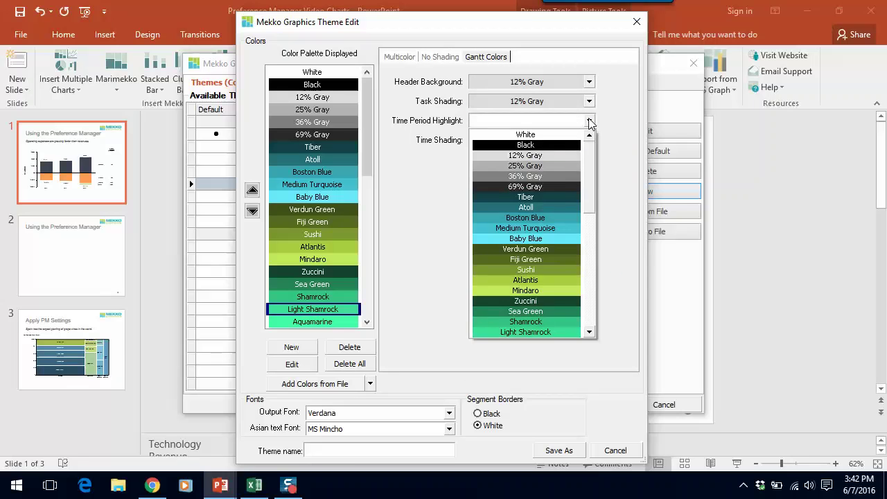
{"action": "left_click", "coordinate": [561, 228]}
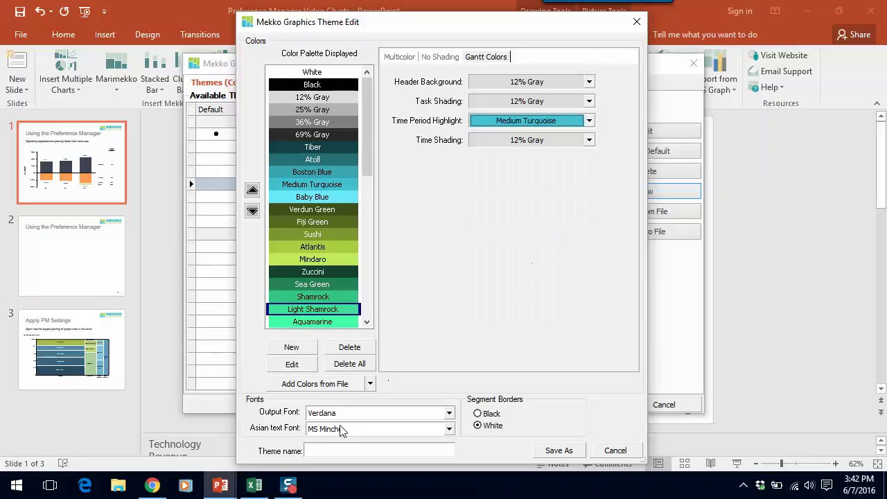
Name the new theme Modern 5 and save it
{"action": "left_click", "coordinate": [328, 450]}
{"action": "type", "text": "Modern 5"}
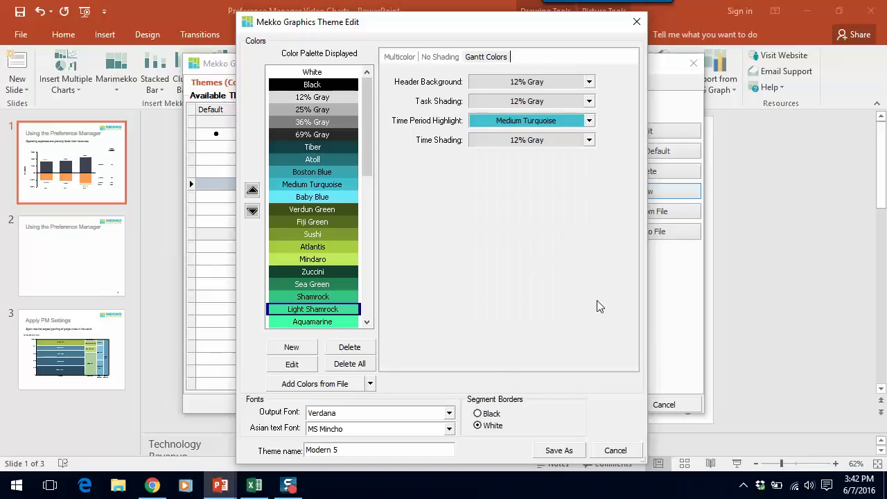
{"action": "left_click", "coordinate": [558, 451]}
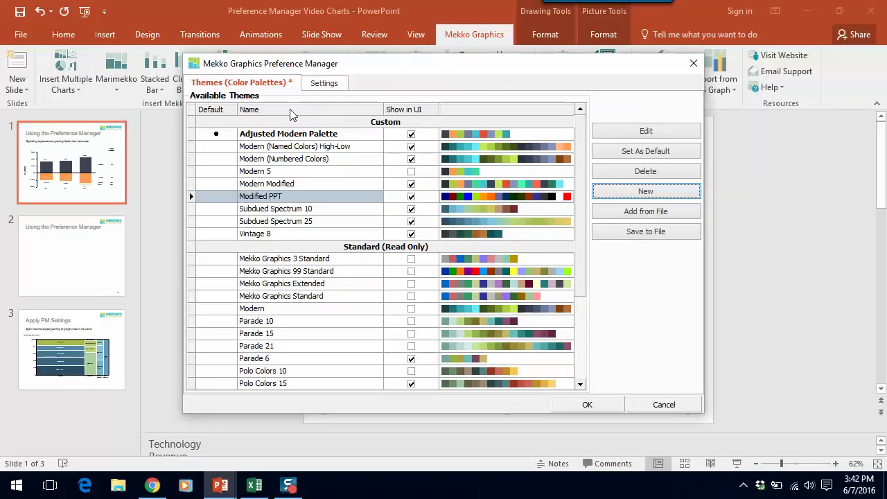
Make the Modern 5 theme the default and apply the Preference Manager changes
{"action": "left_click", "coordinate": [233, 173]}
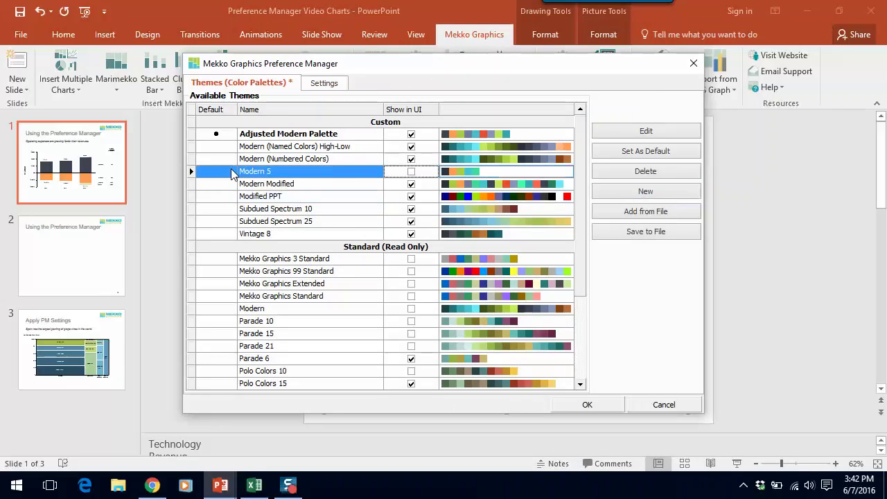
{"action": "left_click", "coordinate": [646, 154]}
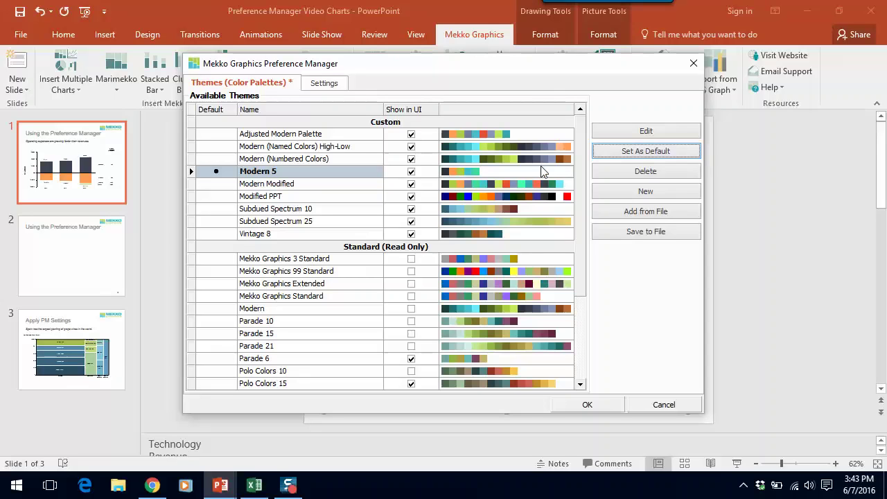
{"action": "left_click", "coordinate": [526, 150]}
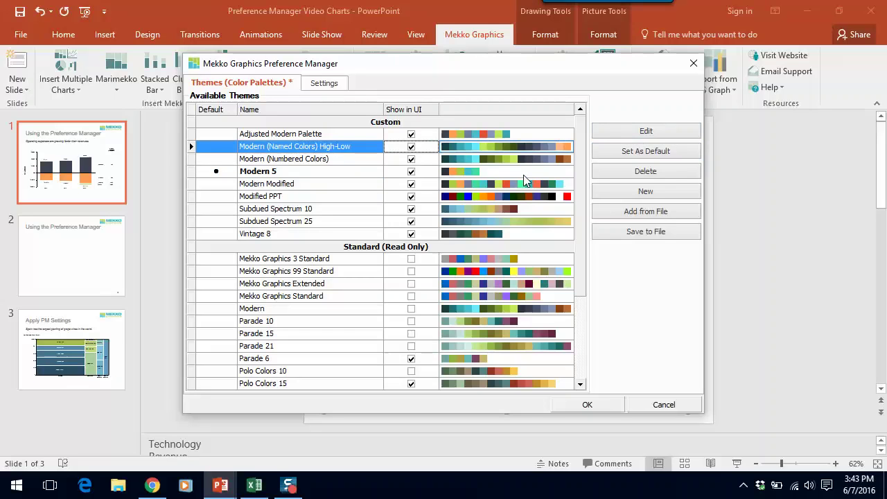
{"action": "left_click", "coordinate": [585, 406]}
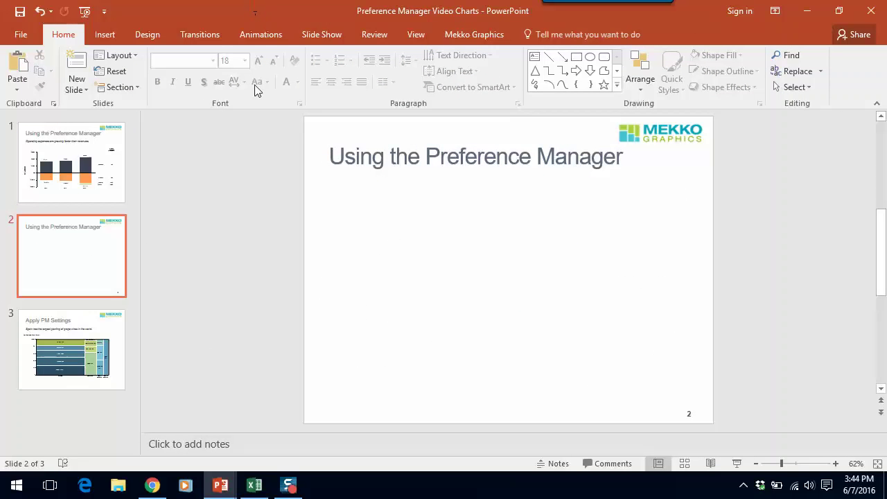
Insert a Marimekko chart on the blank slide 2, leaving the data editor without entering new data
{"action": "left_click", "coordinate": [463, 34]}
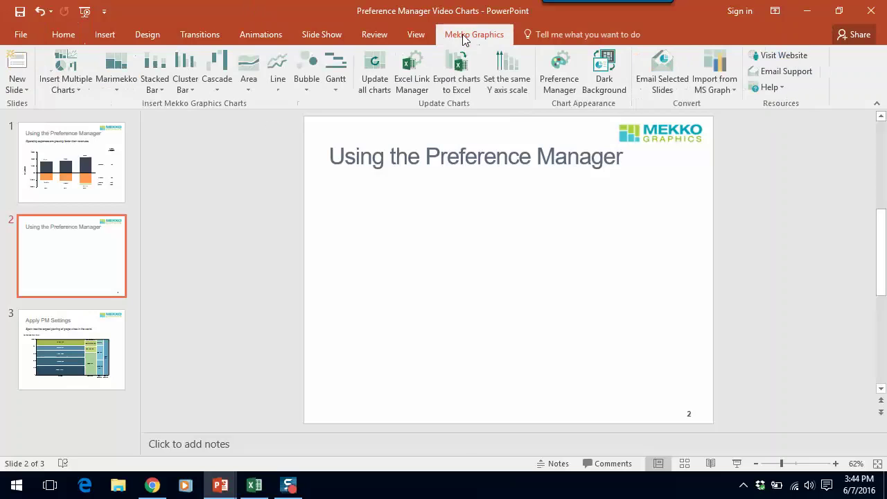
{"action": "left_click", "coordinate": [116, 63]}
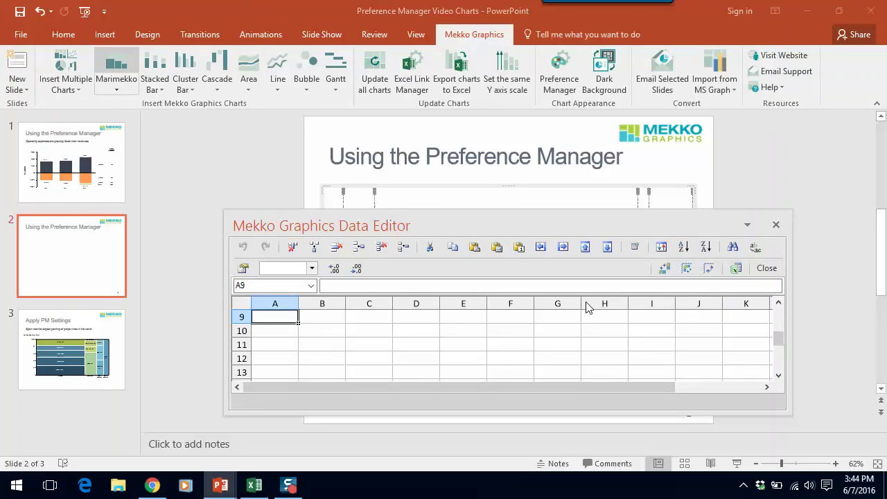
{"action": "left_click", "coordinate": [767, 268]}
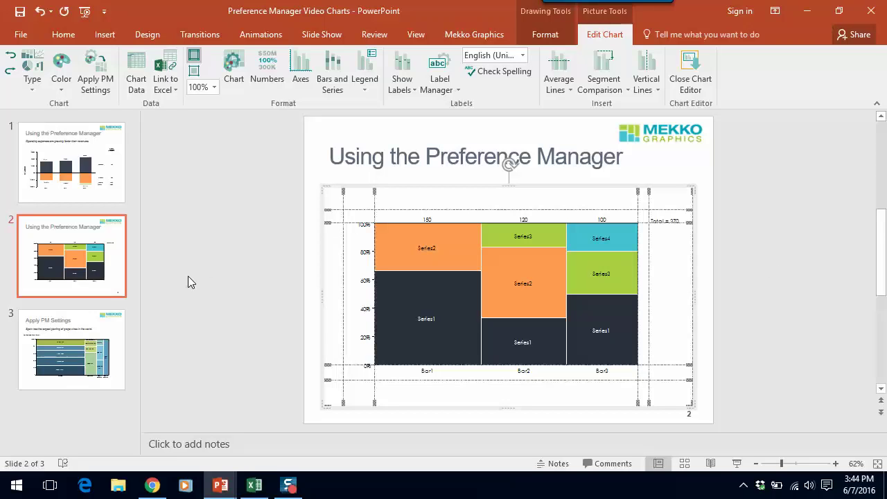
Go to slide 3, Apply PM Settings
{"action": "left_click", "coordinate": [57, 362]}
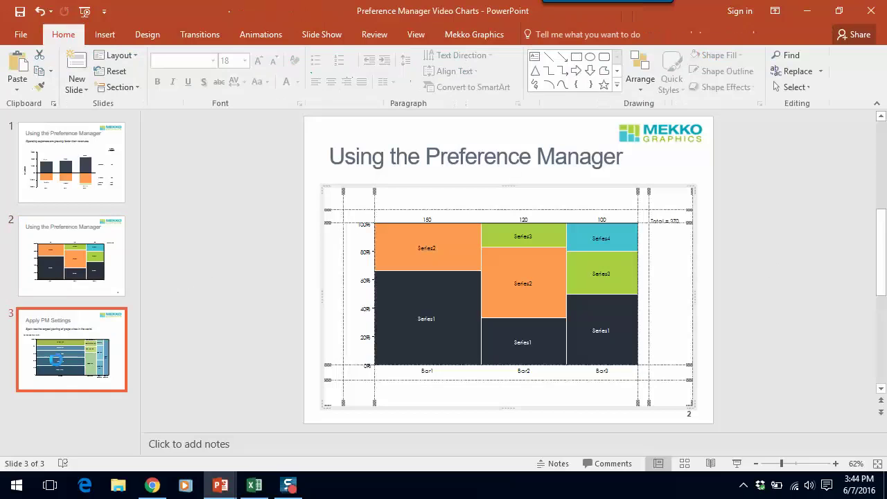